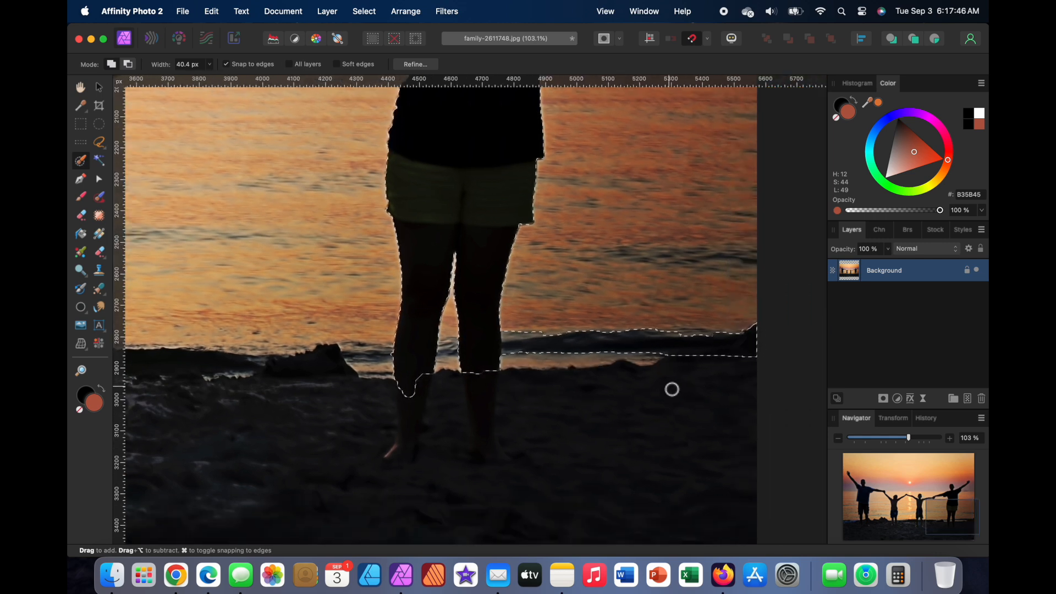
Step: Extend the Selection Brush selection over the dark sand and the family's clothing and legs, from the woman across to the man
mouse_move(390, 411)
mouse_down()
mouse_move(651, 484)
mouse_move(588, 441)
mouse_move(647, 415)
mouse_move(632, 392)
mouse_up()
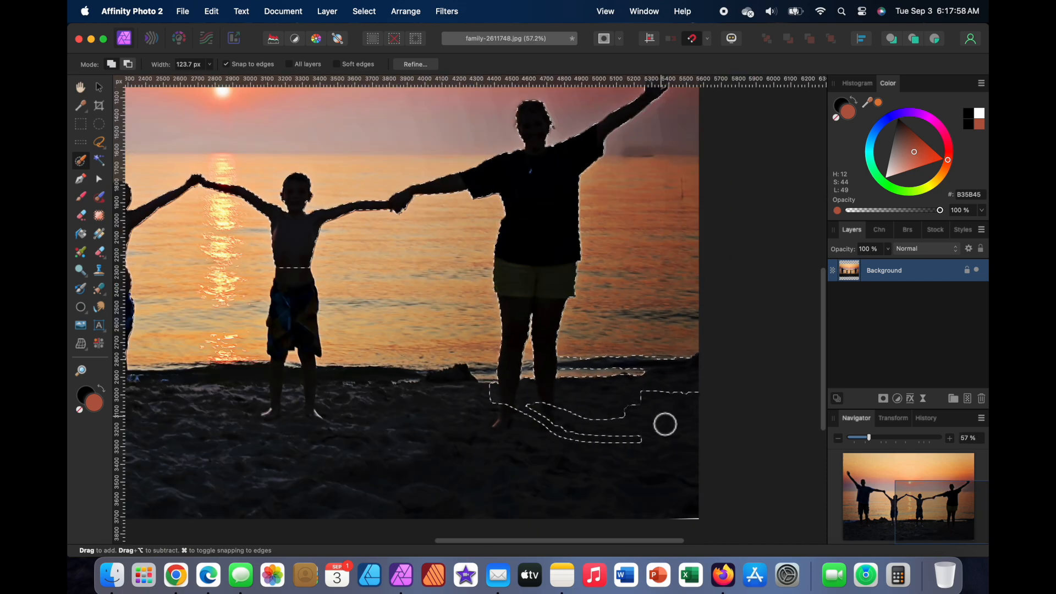
mouse_move(665, 425)
mouse_down()
mouse_move(356, 434)
mouse_move(407, 471)
mouse_move(236, 471)
mouse_up()
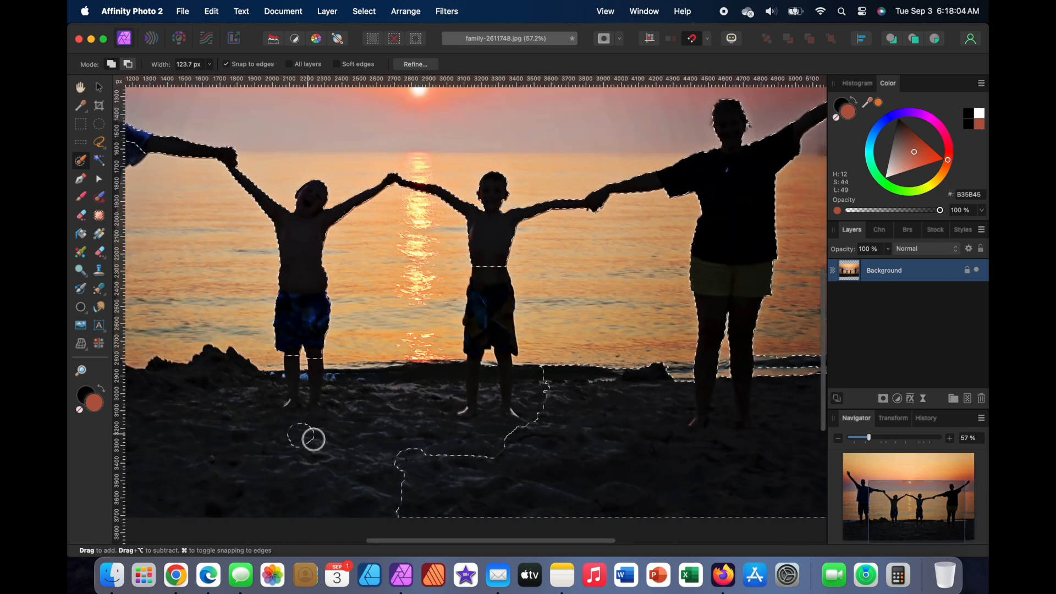
mouse_move(314, 439)
mouse_down()
mouse_move(467, 414)
mouse_move(448, 459)
mouse_move(193, 484)
mouse_move(302, 416)
mouse_move(214, 378)
mouse_up()
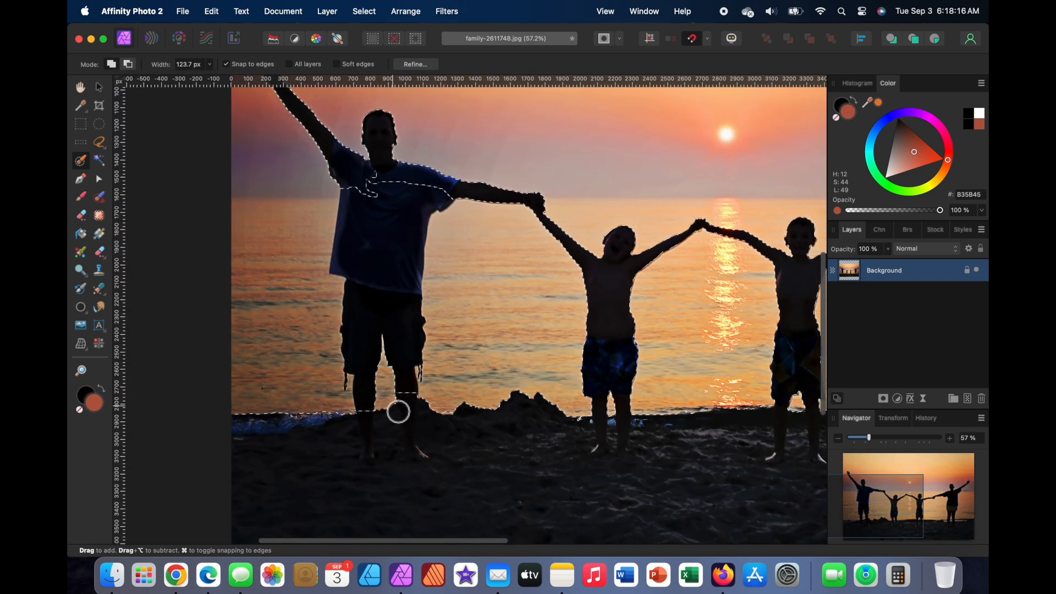
scroll(395, 412, down, 1)
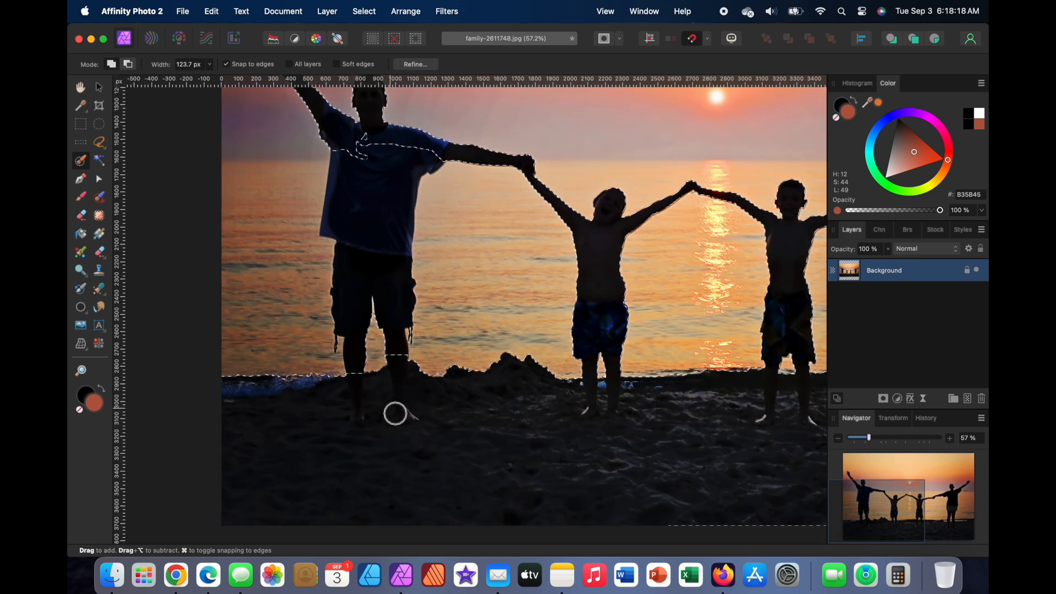
drag(406, 369, 391, 288)
Step: Reduce the selection brush width to 7.8 px and refine the selection edges around the man's shorts and between his legs
key(bracketleft)
key(bracketleft)
key(bracketleft)
key(bracketleft)
key(bracketleft)
key(bracketleft)
key(bracketleft)
key(bracketleft)
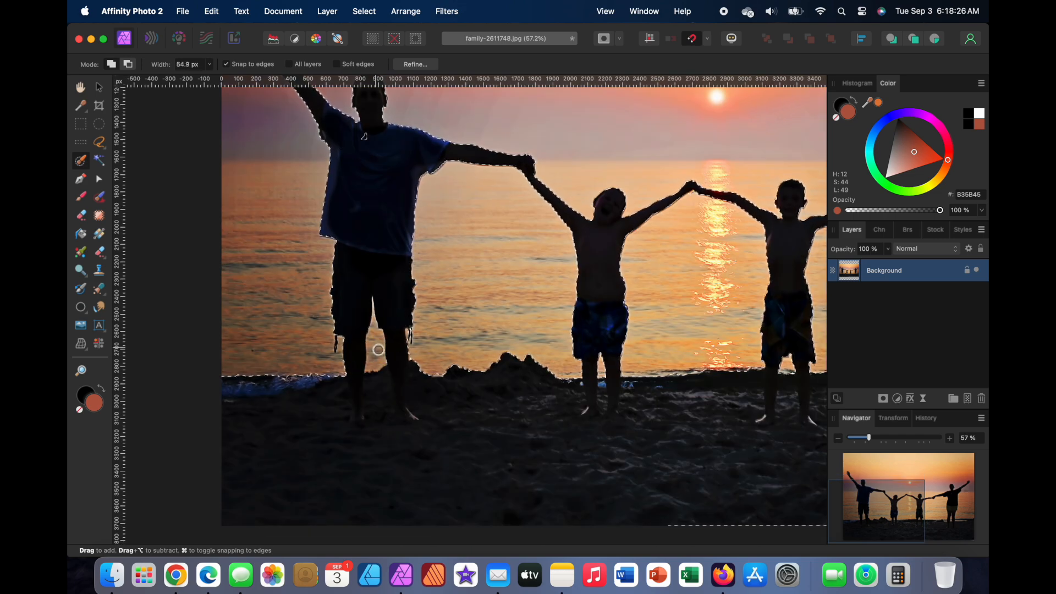
scroll(375, 360, up, 10)
key(bracketleft)
key(bracketleft)
key(bracketleft)
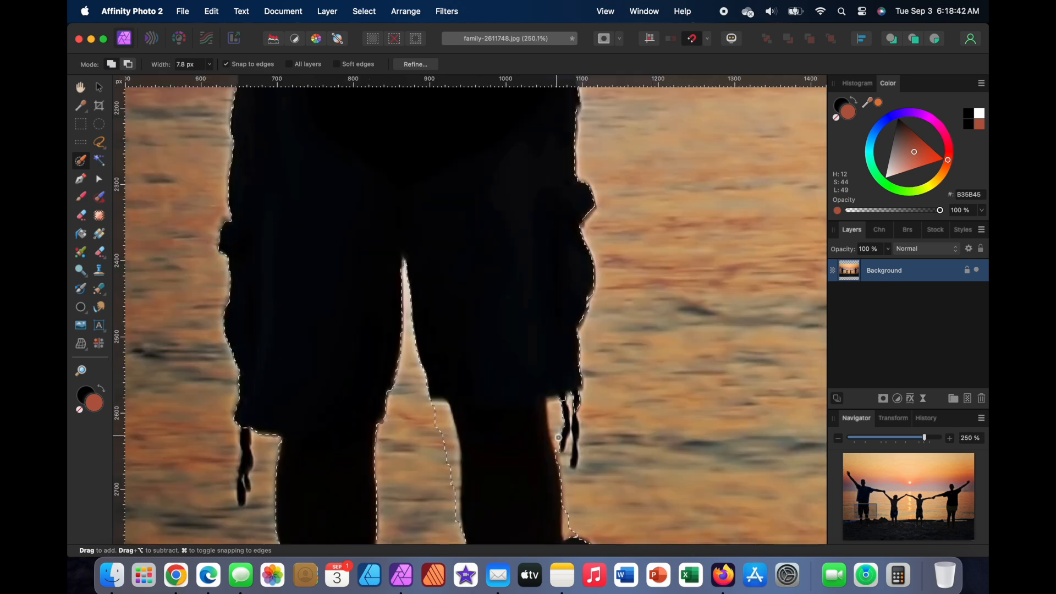
scroll(447, 417, down, 5)
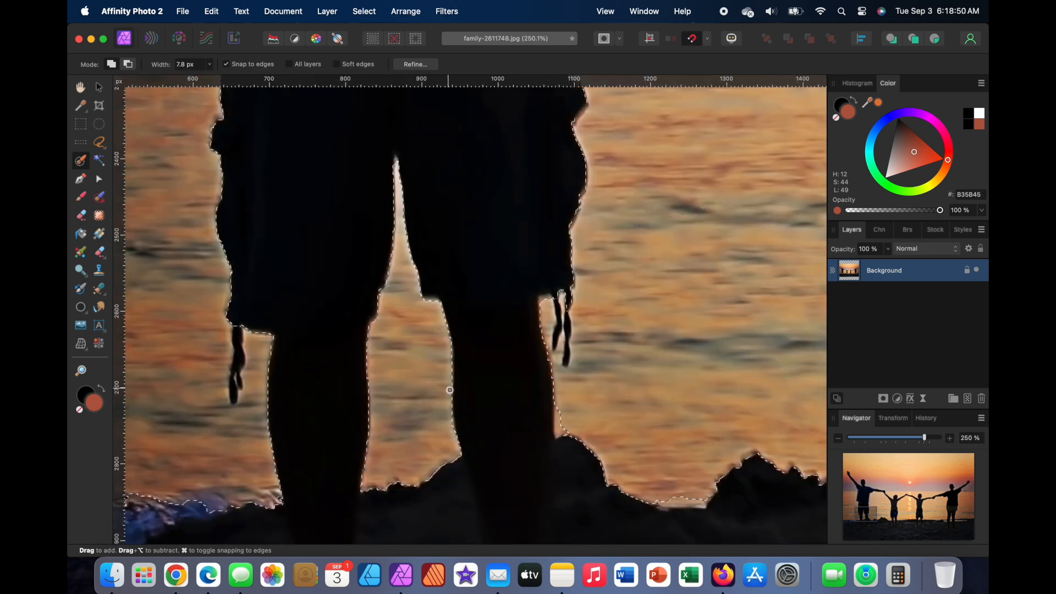
scroll(561, 421, down, 9)
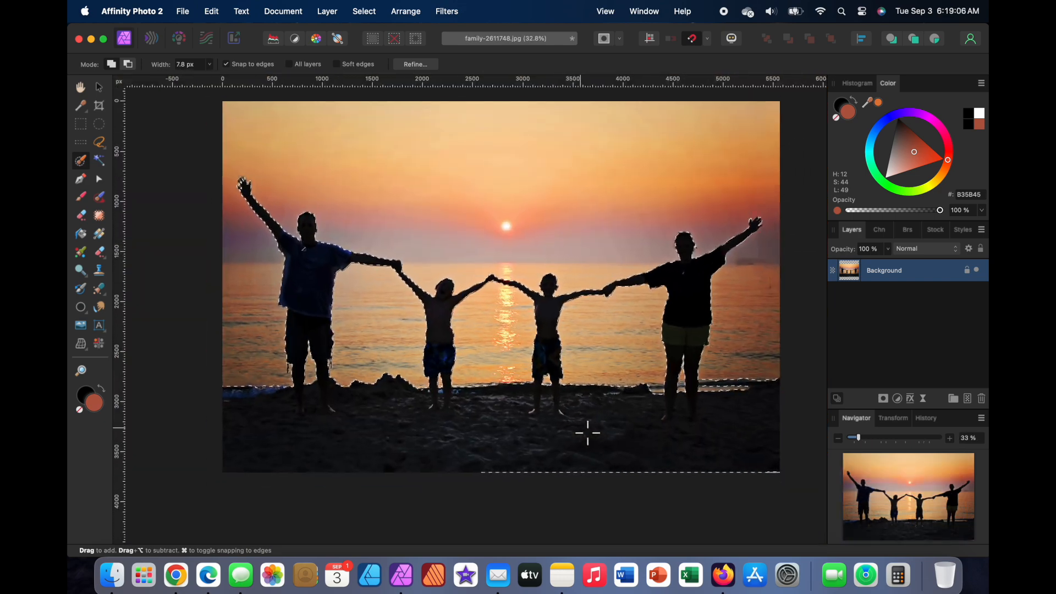
Step: Duplicate the selected family and beach area onto a new layer and clear the selection
key(super+j)
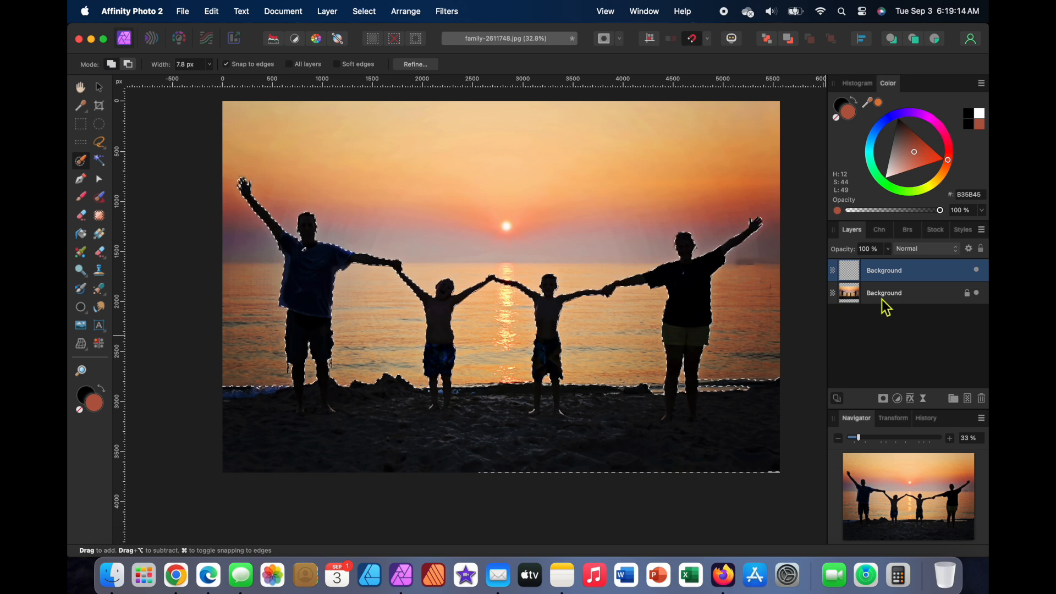
key(super+d)
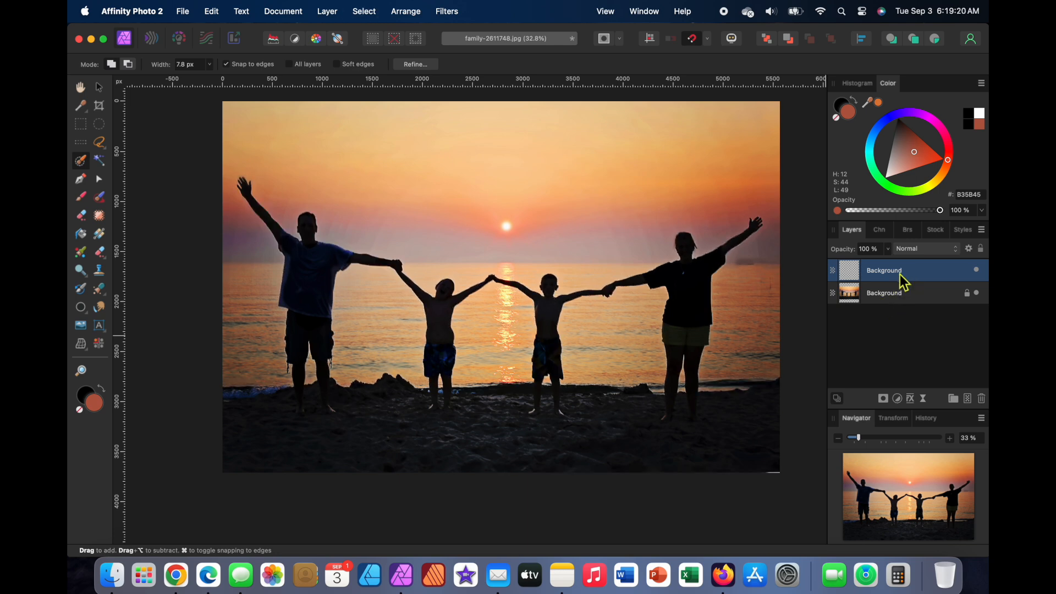
Step: Apply a black Color Overlay at 100 % opacity to the duplicated layer and check it by toggling the original Background layer's visibility
click(912, 404)
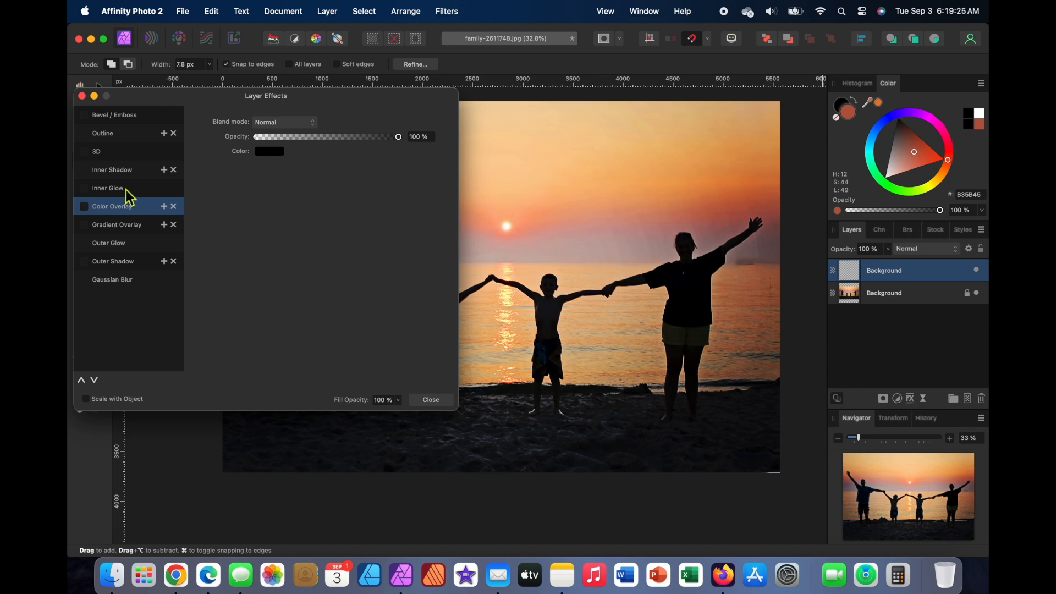
click(86, 207)
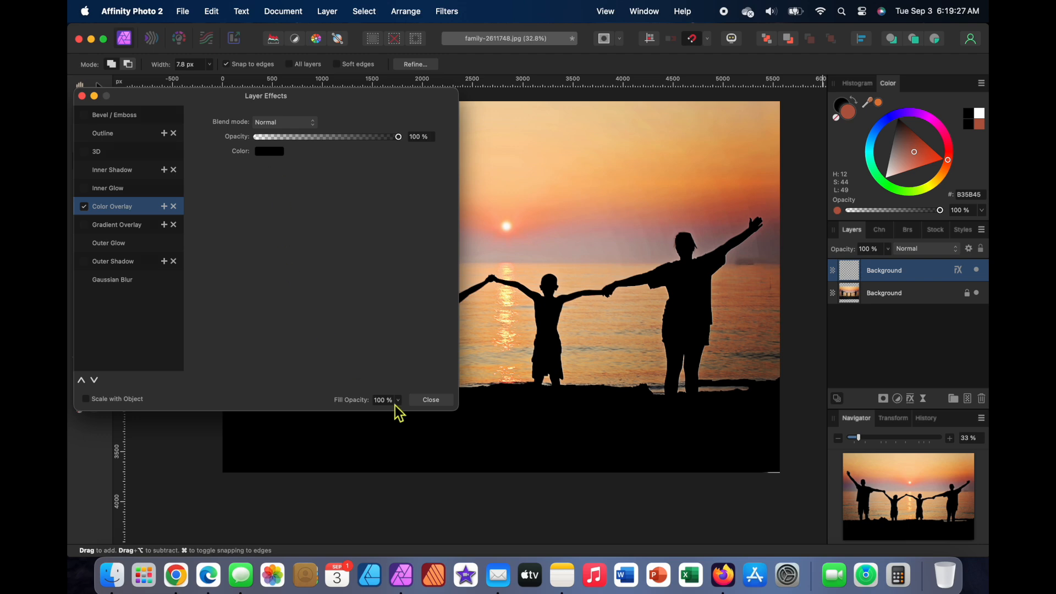
click(432, 401)
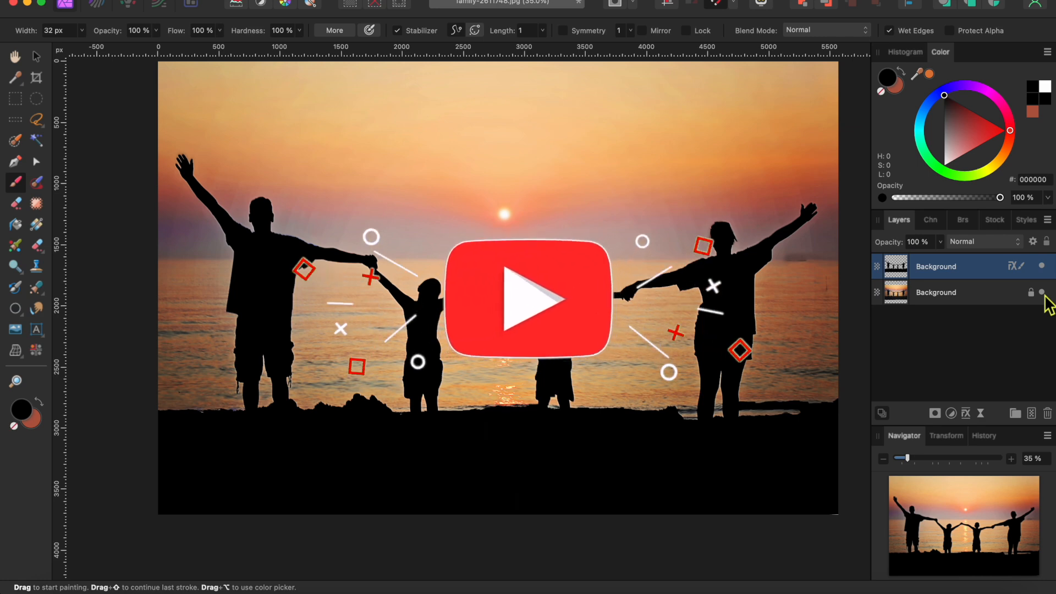
click(976, 292)
click(976, 293)
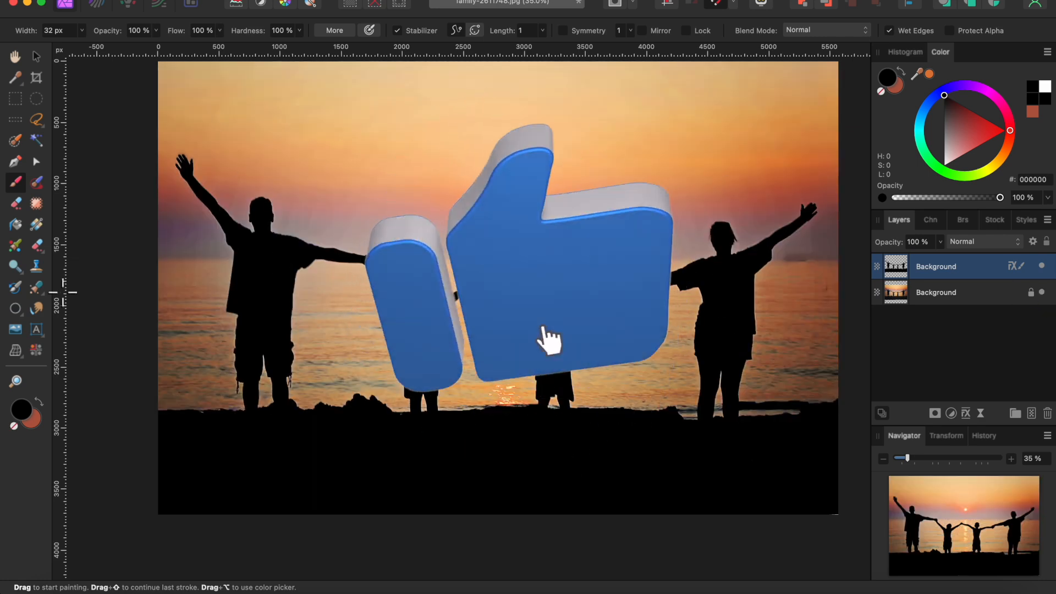
Step: Add the black art text "FAMILY" in Impact Regular at about 408.7 pt across the upper part of the photo
scroll(308, 274, up, 1)
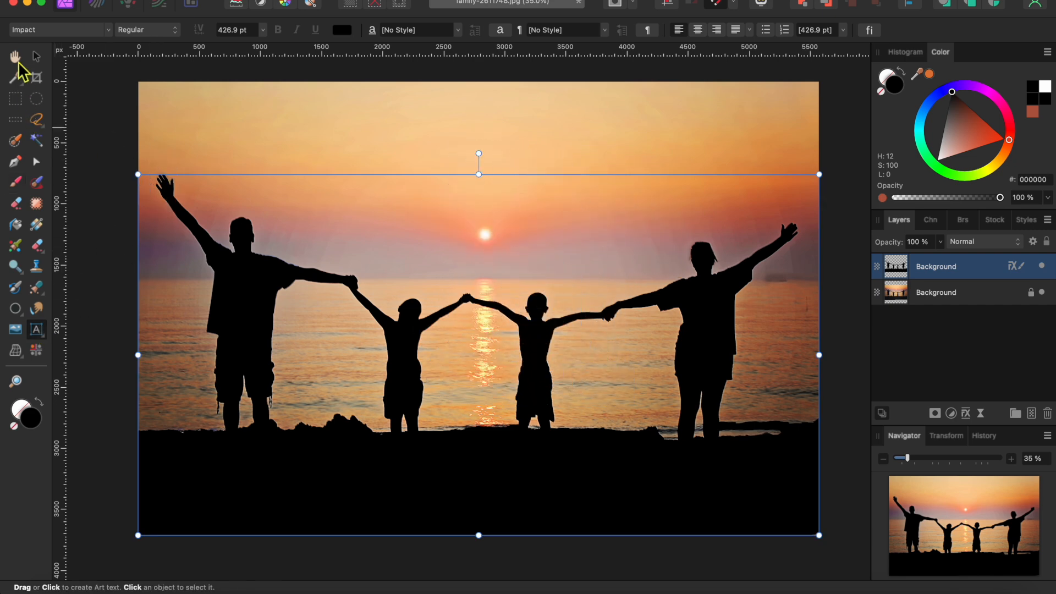
click(44, 33)
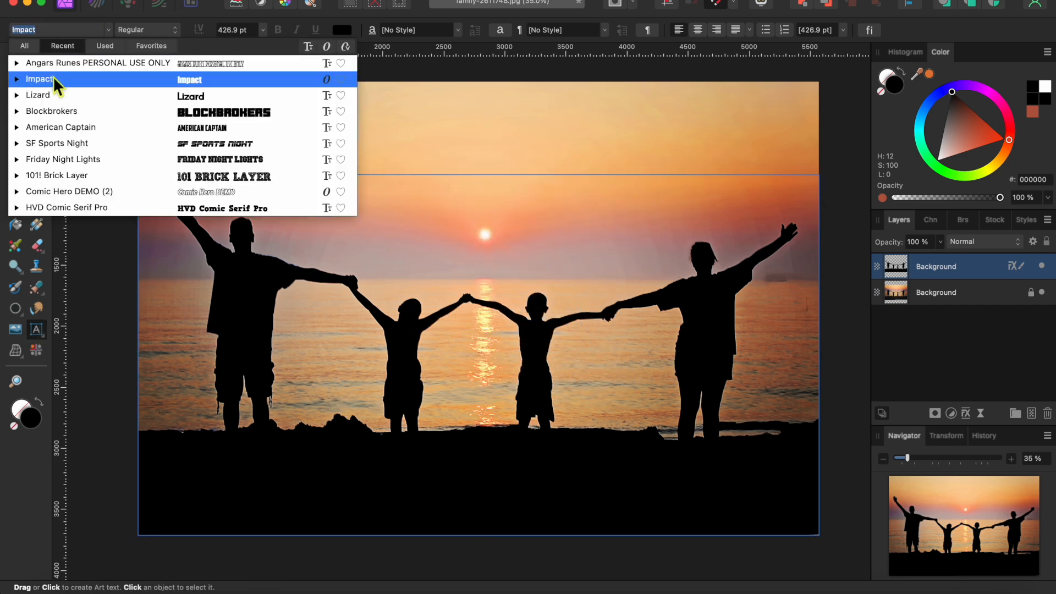
click(53, 76)
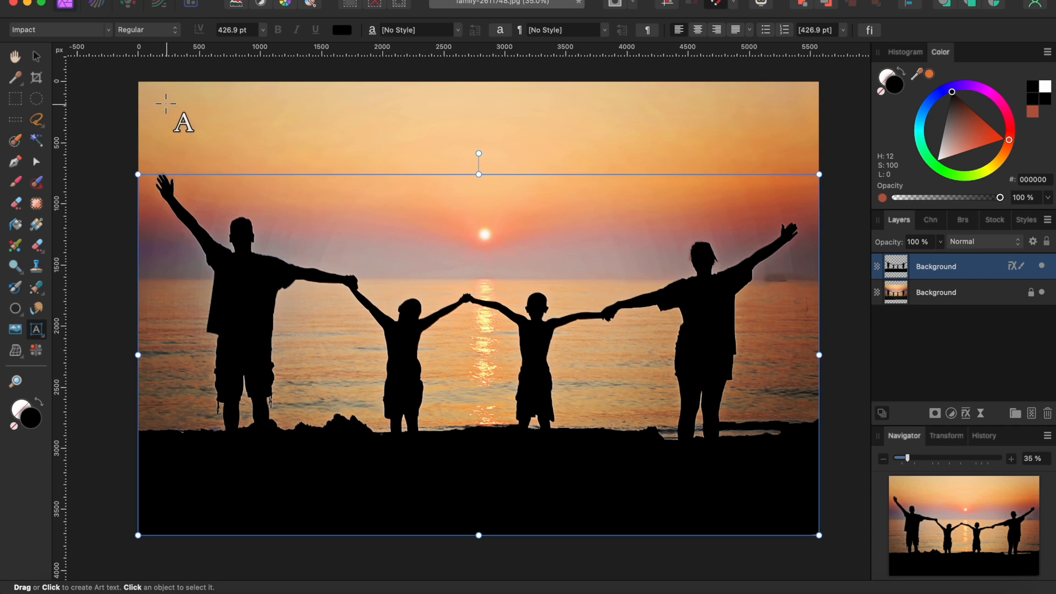
drag(166, 103, 234, 269)
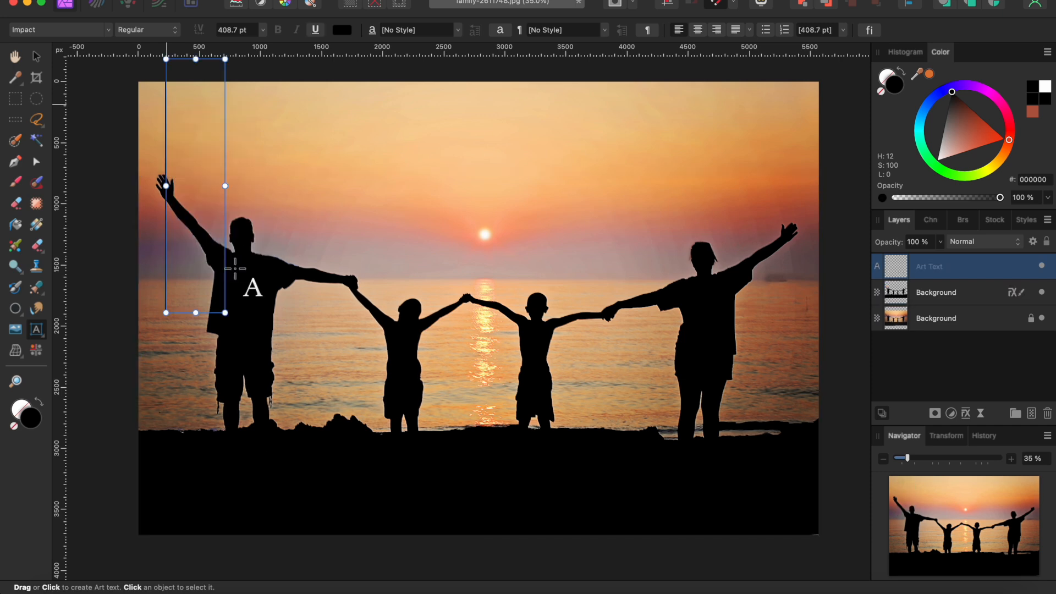
text(FA)
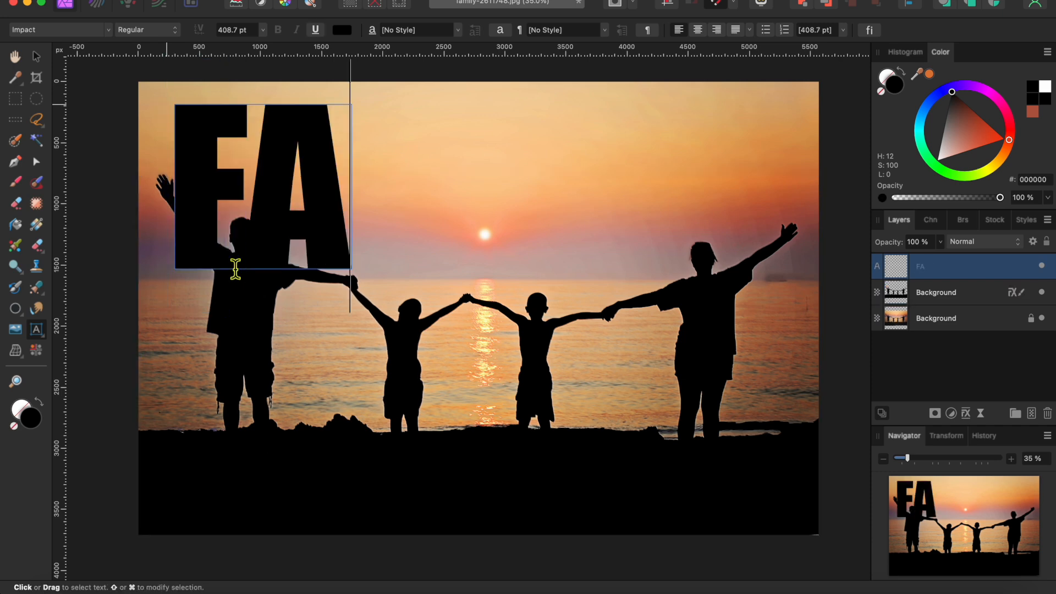
text(MILY)
key(Escape)
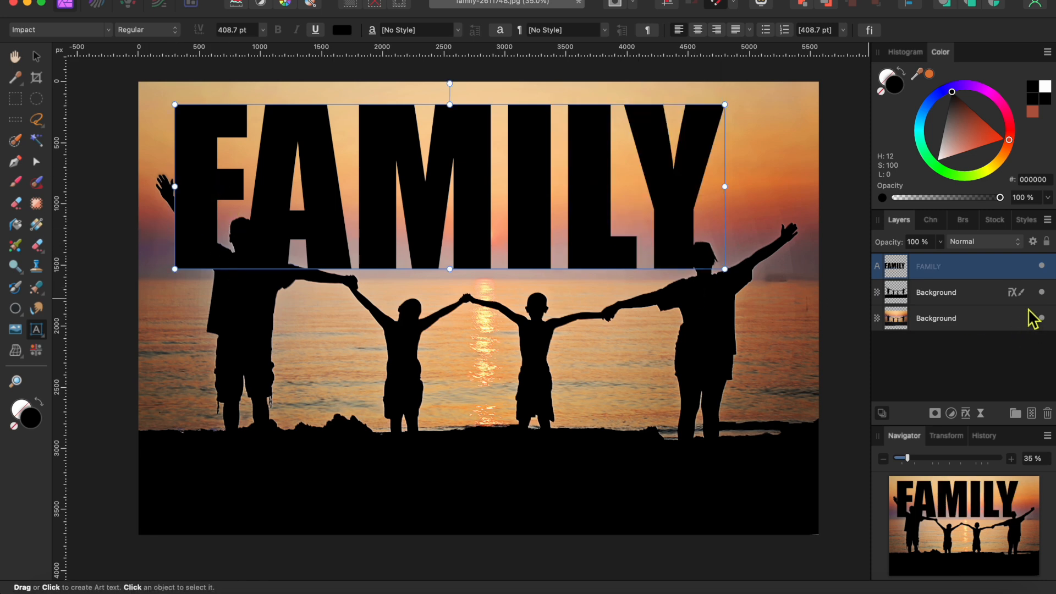
Step: Hide the silhouette layer and the original photo layer, leaving only the FAMILY text shown
click(1041, 292)
click(1041, 318)
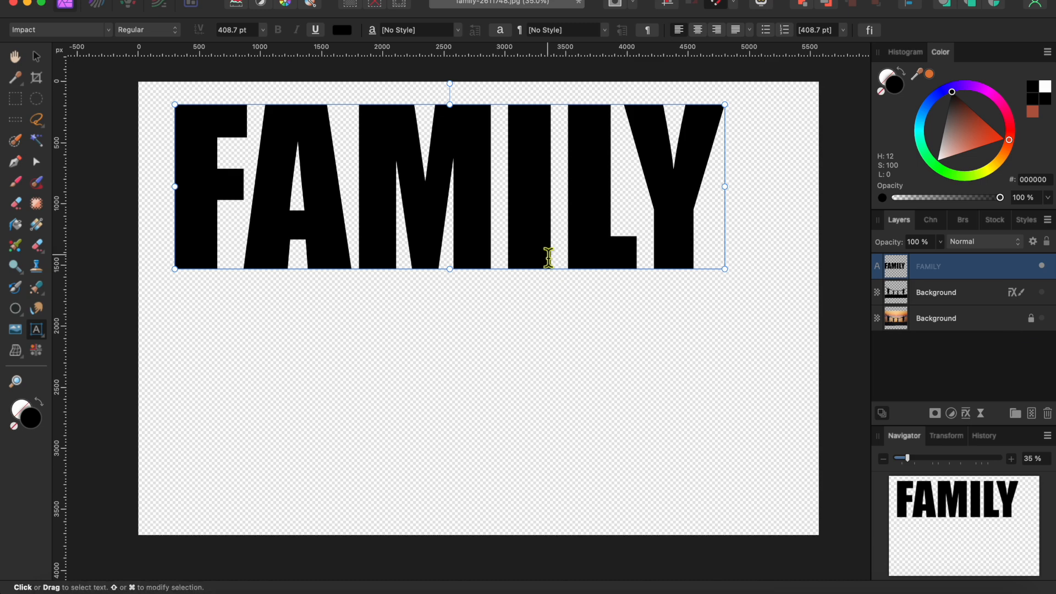
Step: Tighten the FAMILY text's tracking to -37 ‰ and enlarge it to span the full canvas width, about 543.9 pt
click(37, 57)
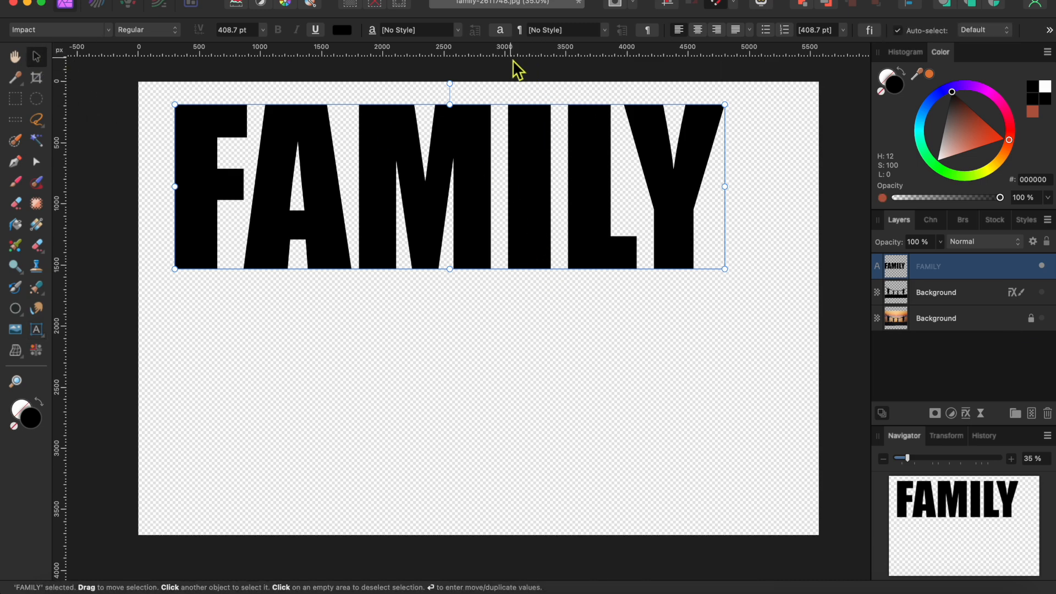
click(500, 31)
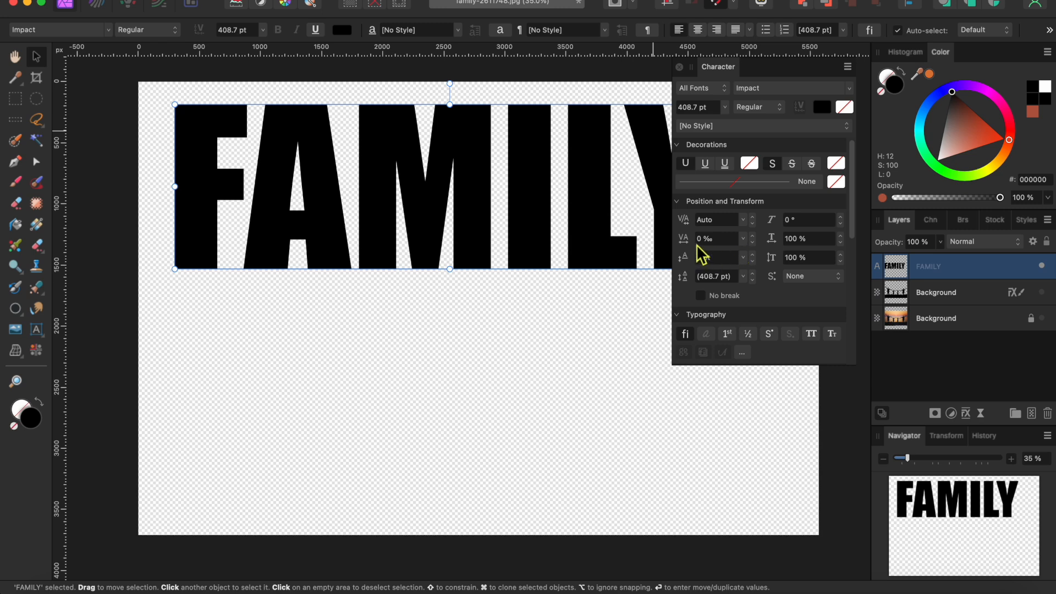
scroll(756, 248, down, 15)
scroll(758, 248, down, 3)
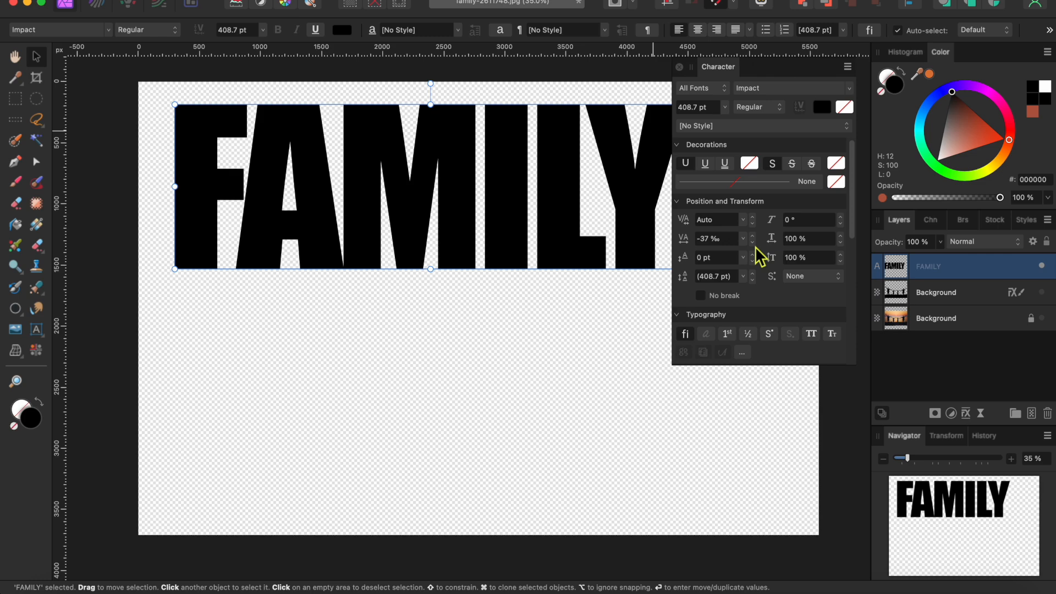
click(679, 67)
drag(685, 269, 819, 331)
drag(177, 309, 144, 333)
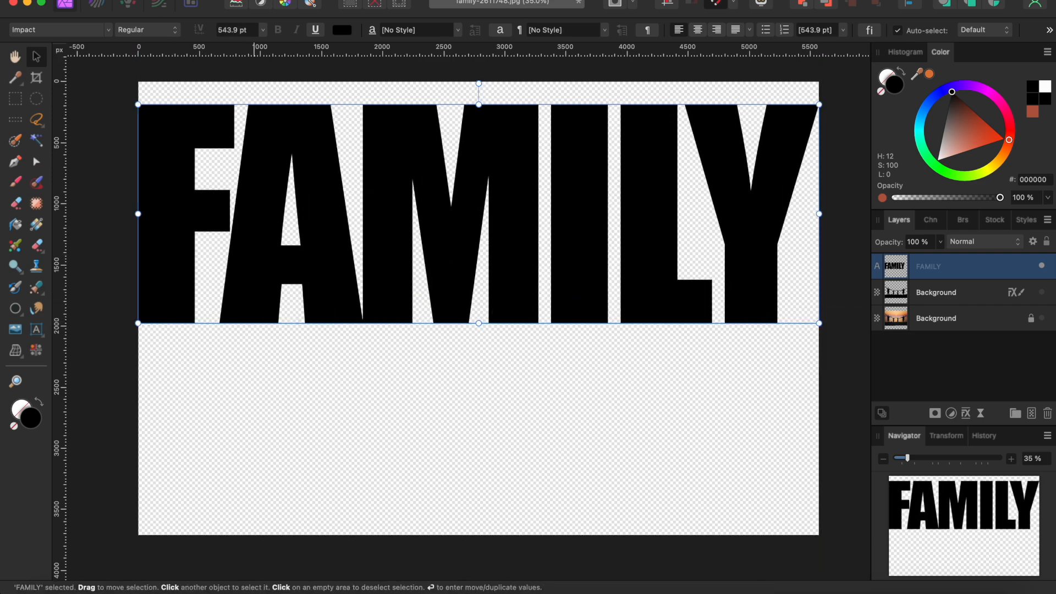
Step: Export the whole document as a 5573 × 3715 px PNG named "FAMILY Word Art" in the PA Working Files folder
click(129, 0)
click(292, 379)
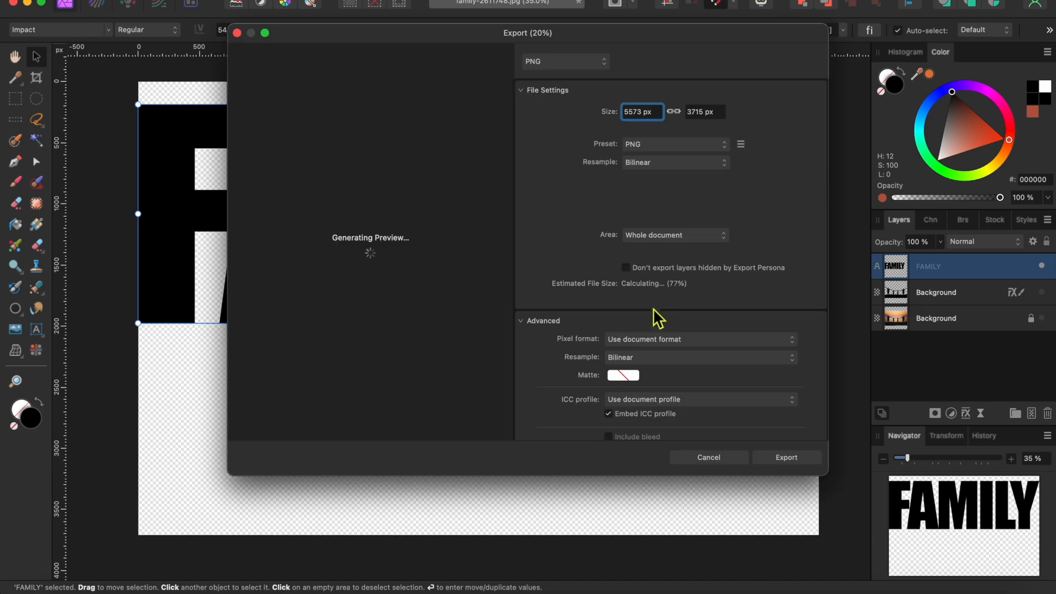
click(804, 460)
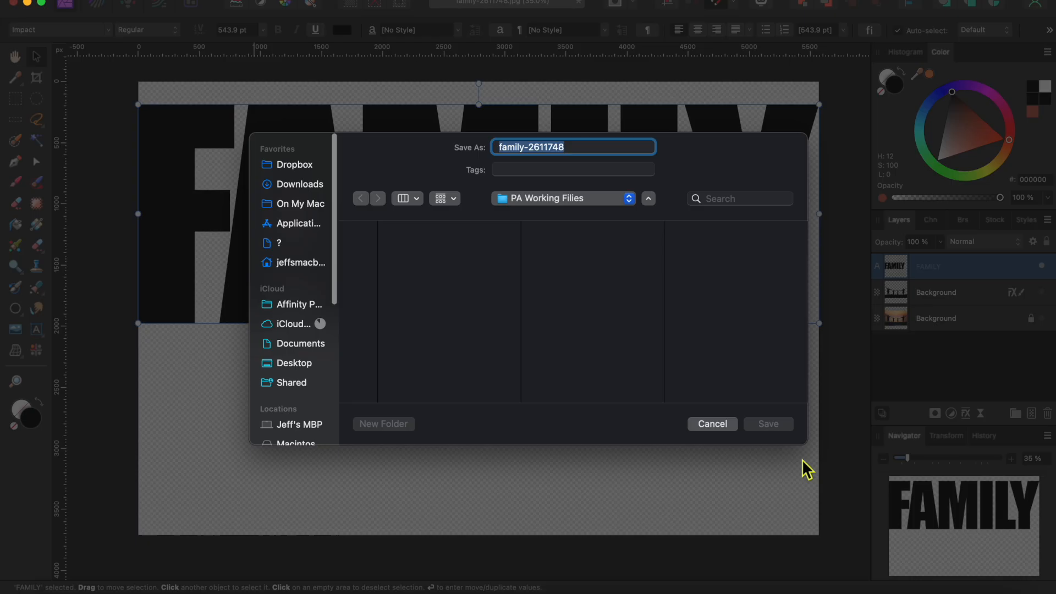
text(FAMILY Word)
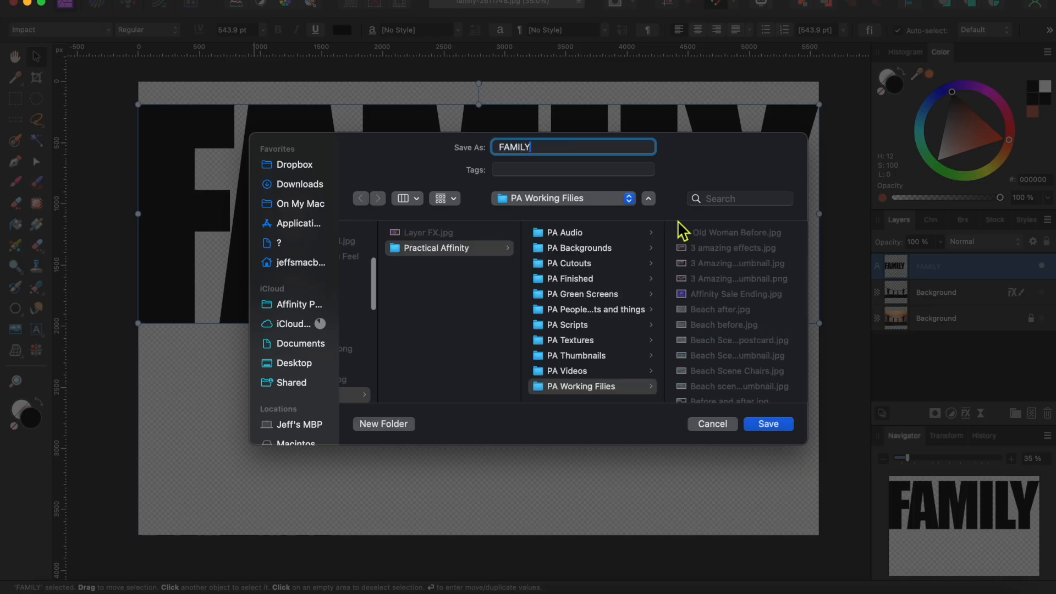
text(Art)
click(767, 424)
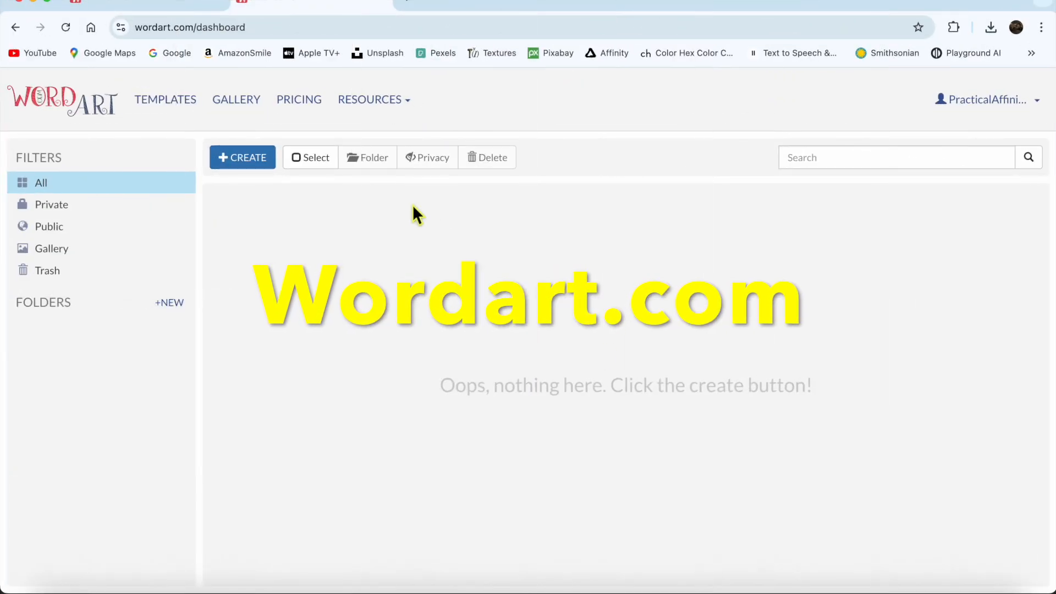
Step: Create a new word art and import the copied list of four family names and the trait words Respectful through Caring
click(242, 158)
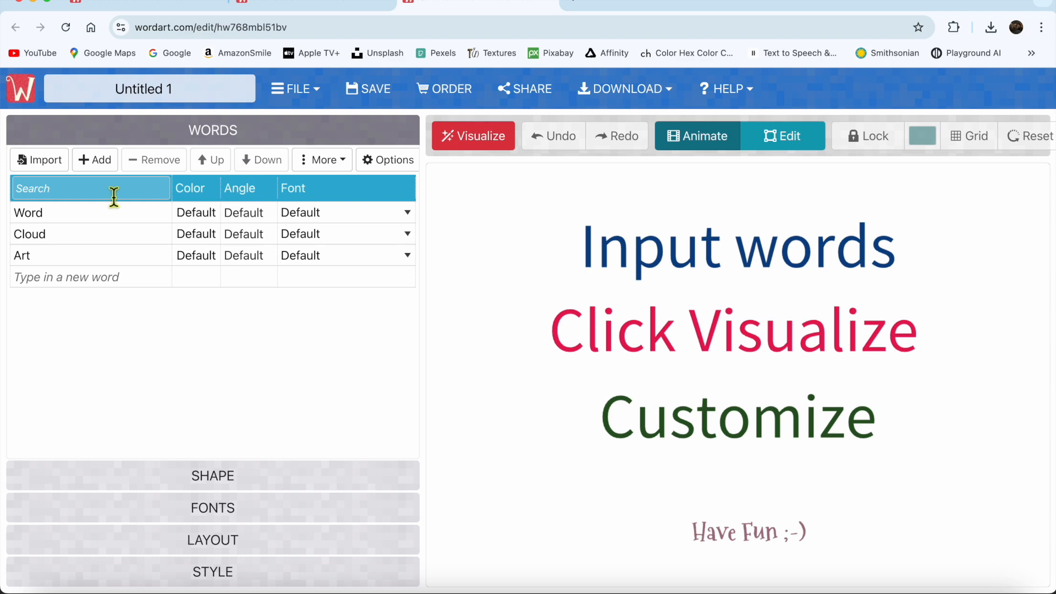
click(44, 167)
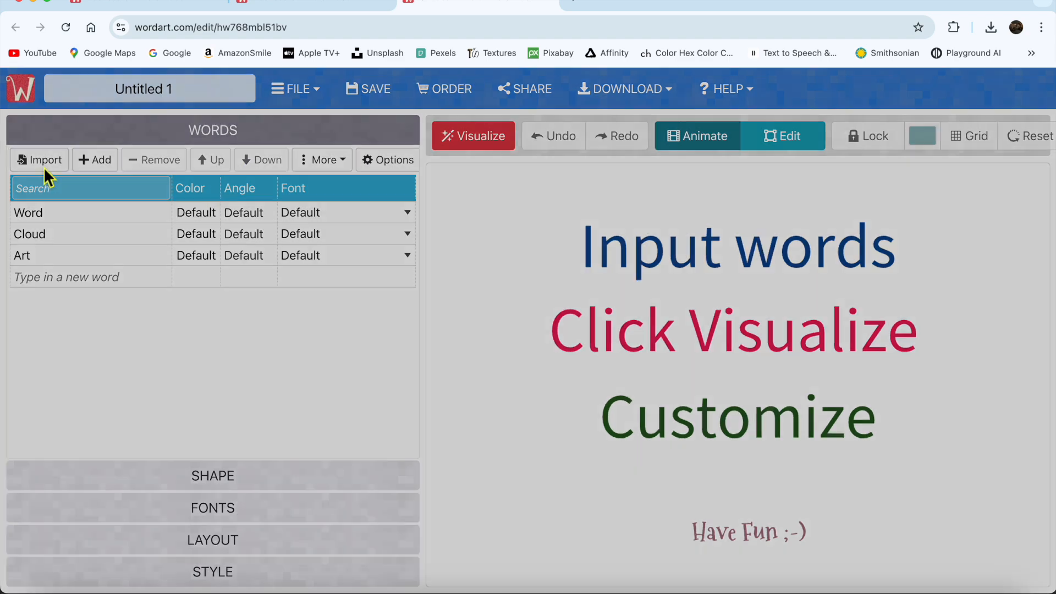
click(275, 244)
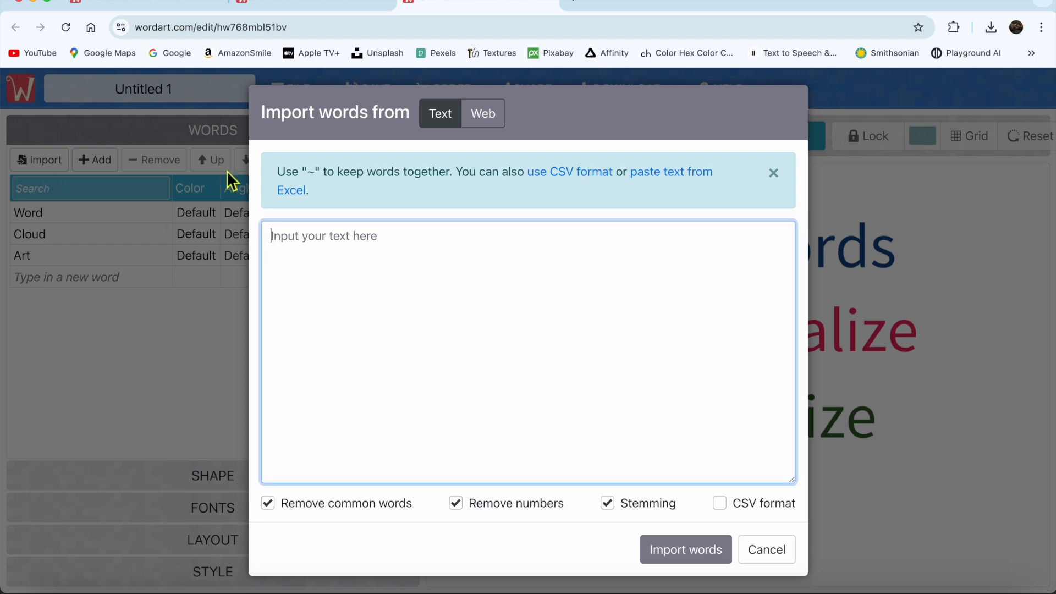
click(124, 1)
click(143, 68)
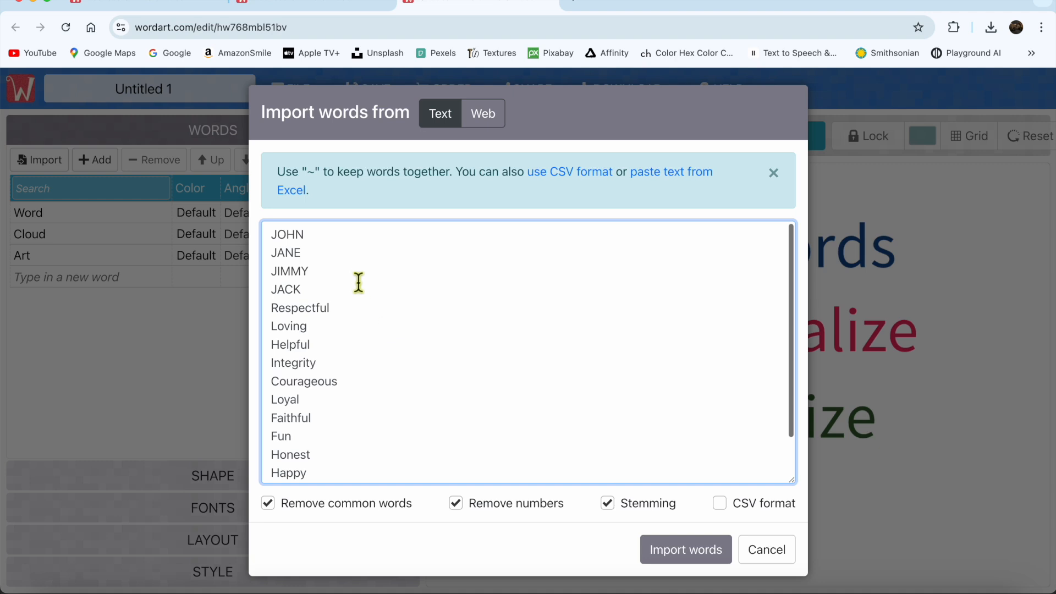
scroll(375, 386, down, 2)
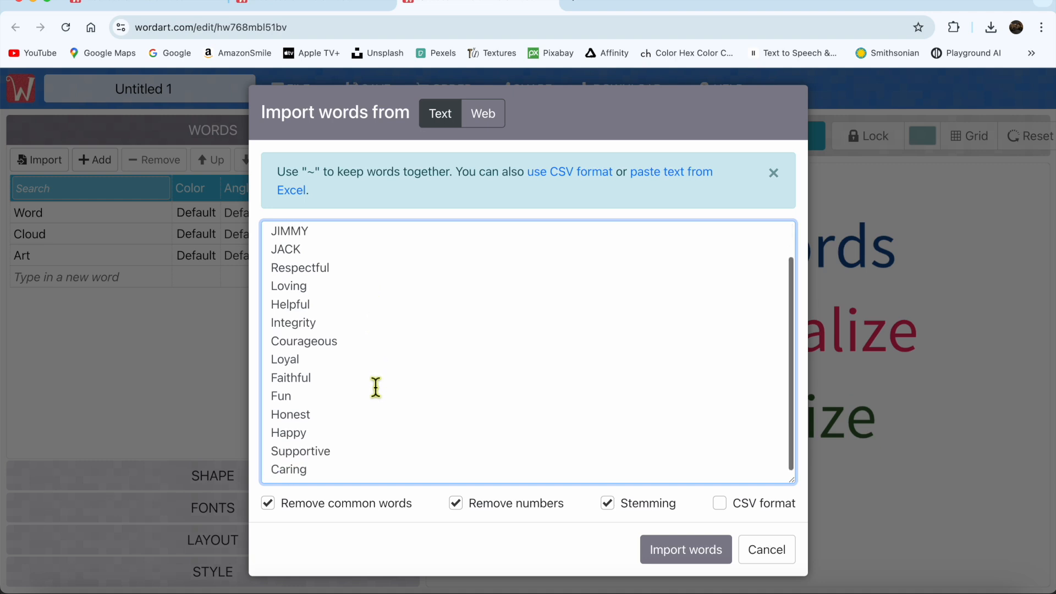
scroll(376, 387, up, 2)
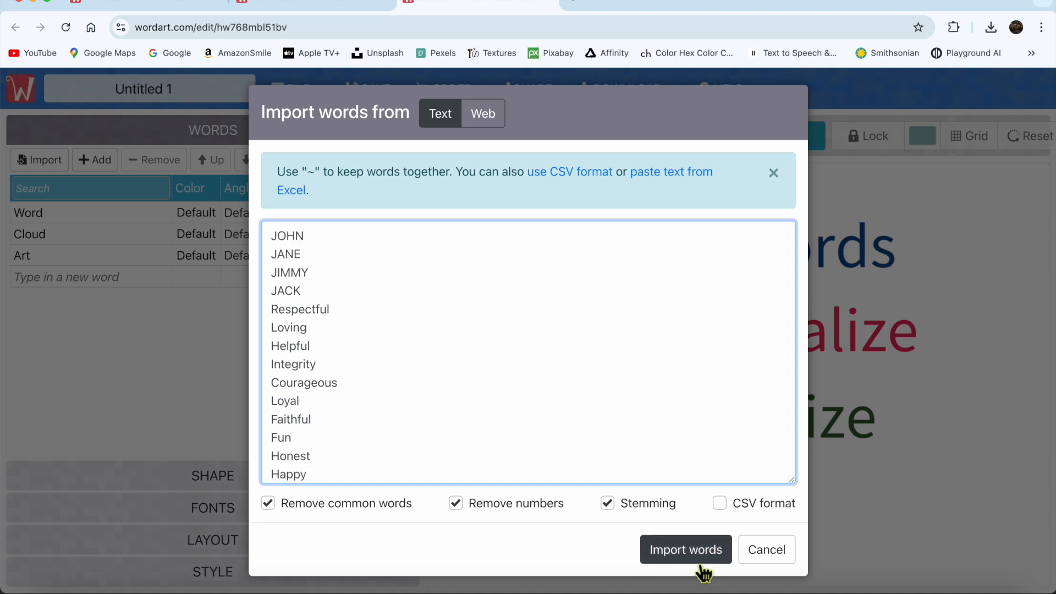
click(686, 550)
scroll(94, 345, down, 1)
scroll(94, 345, down, 3)
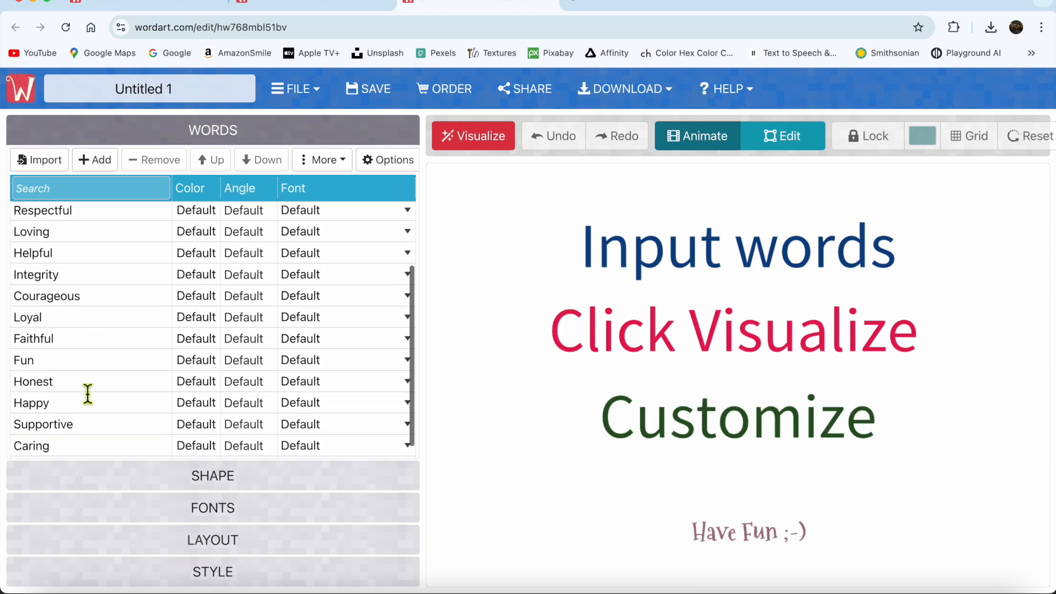
Step: Add FAMILY WordArt.png from the PA Working Files folder as the word art's shape, keeping the default image customization
click(225, 476)
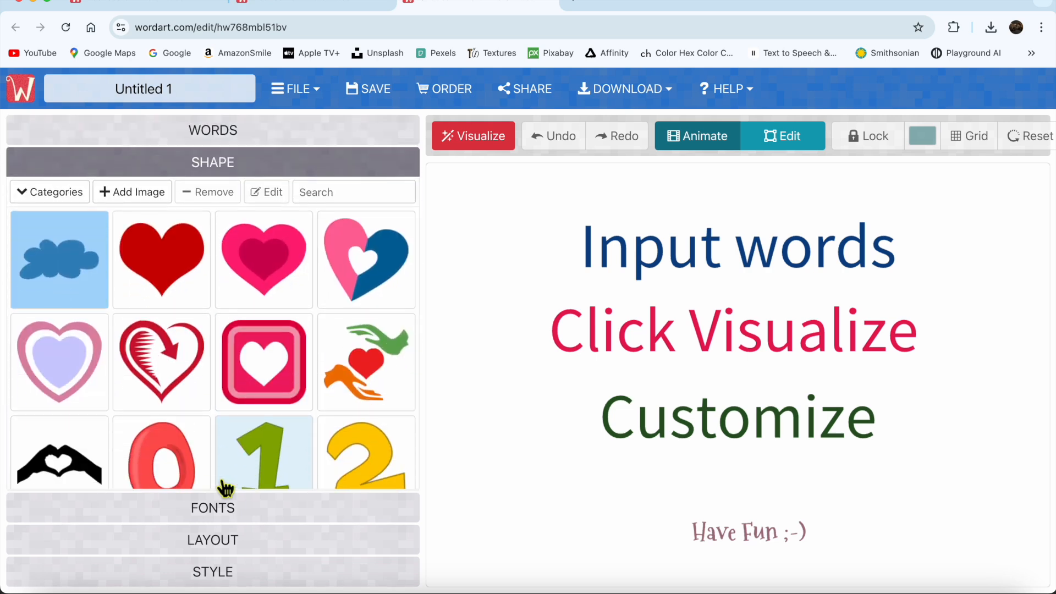
click(144, 192)
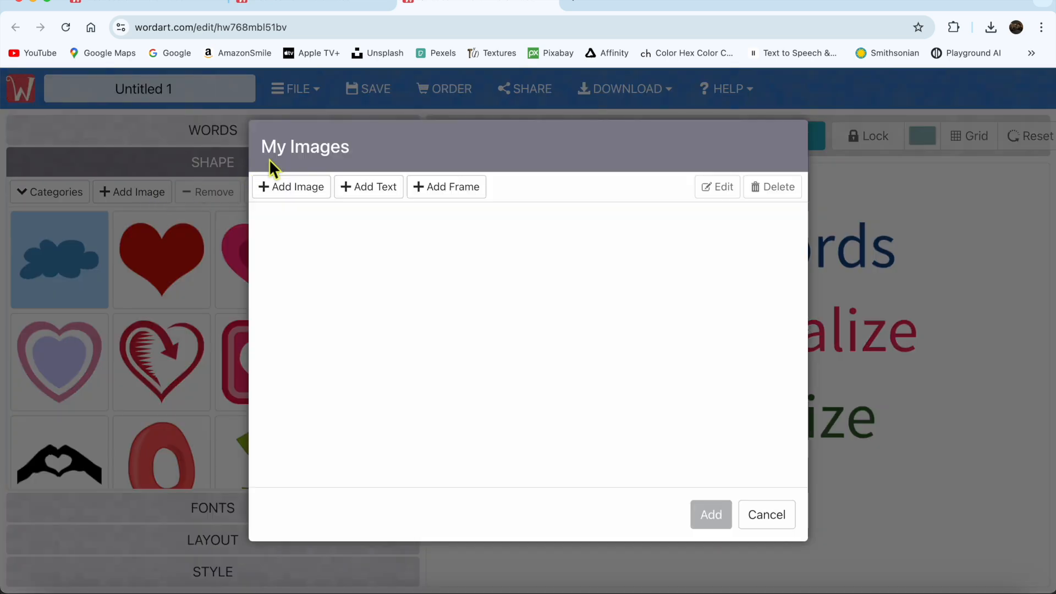
click(307, 189)
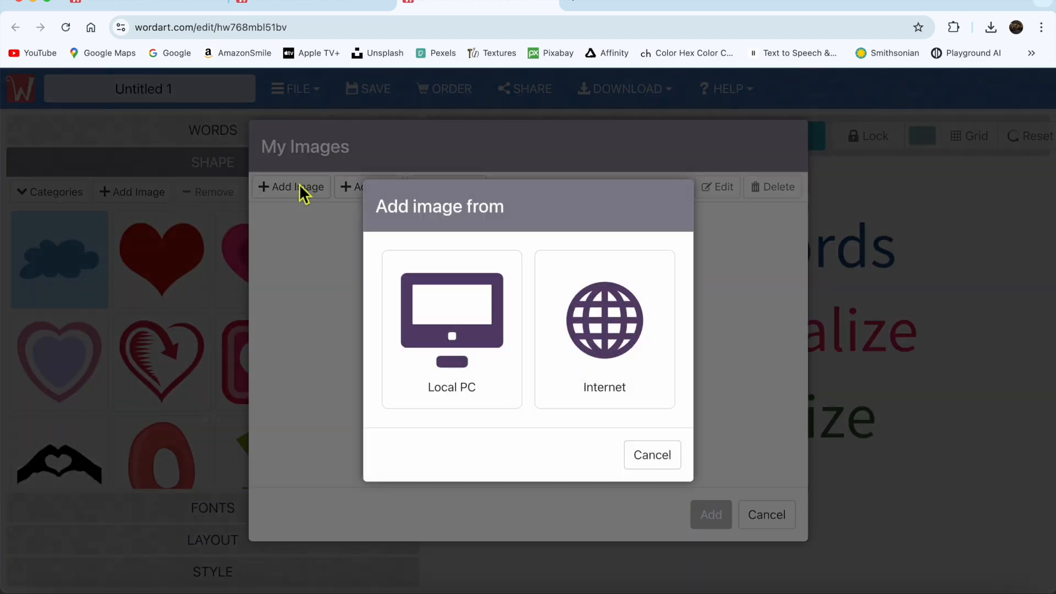
click(477, 337)
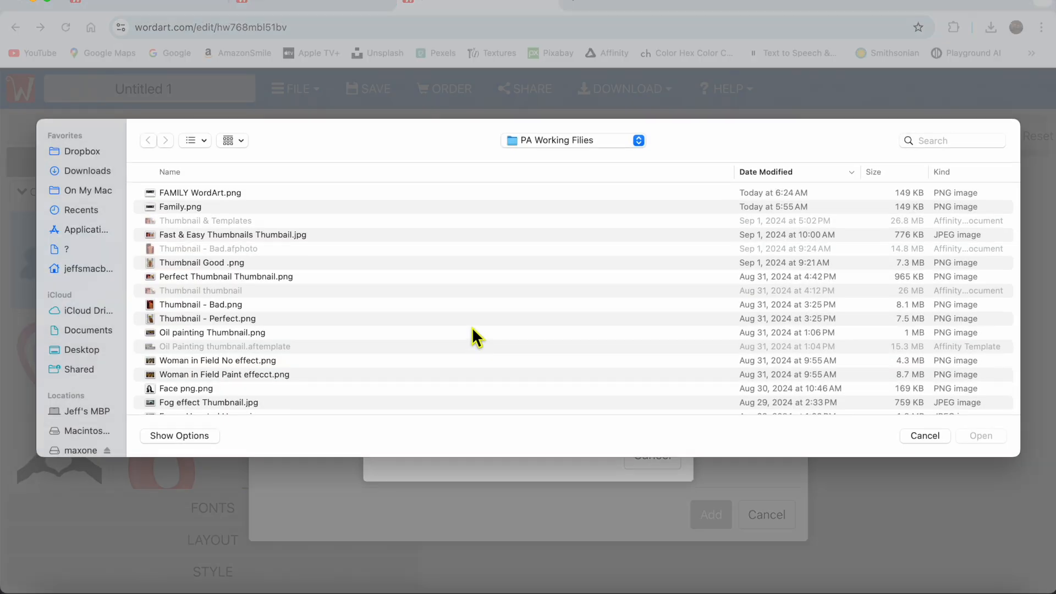
click(213, 192)
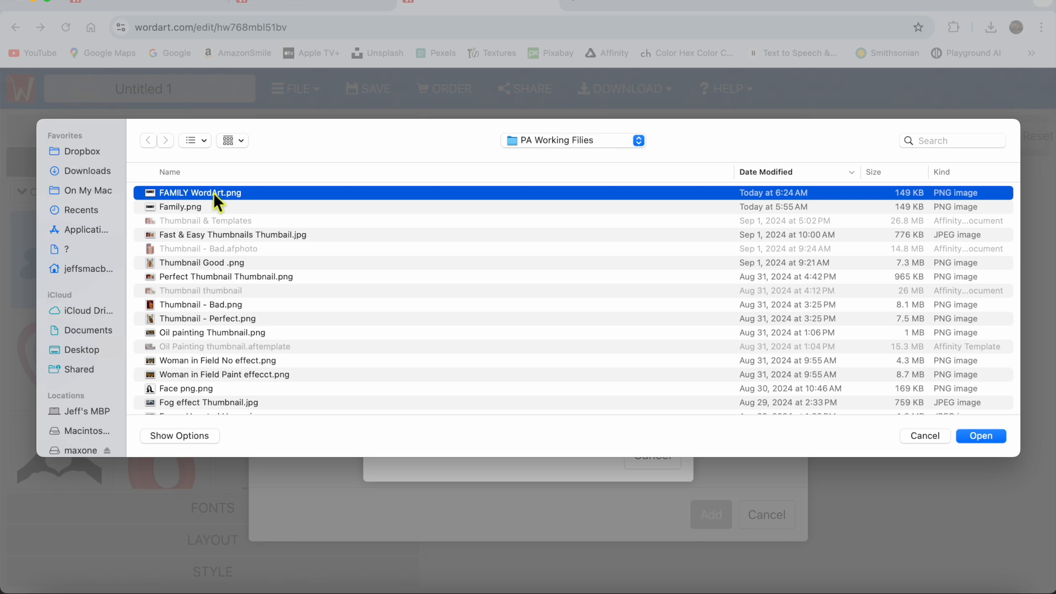
click(989, 437)
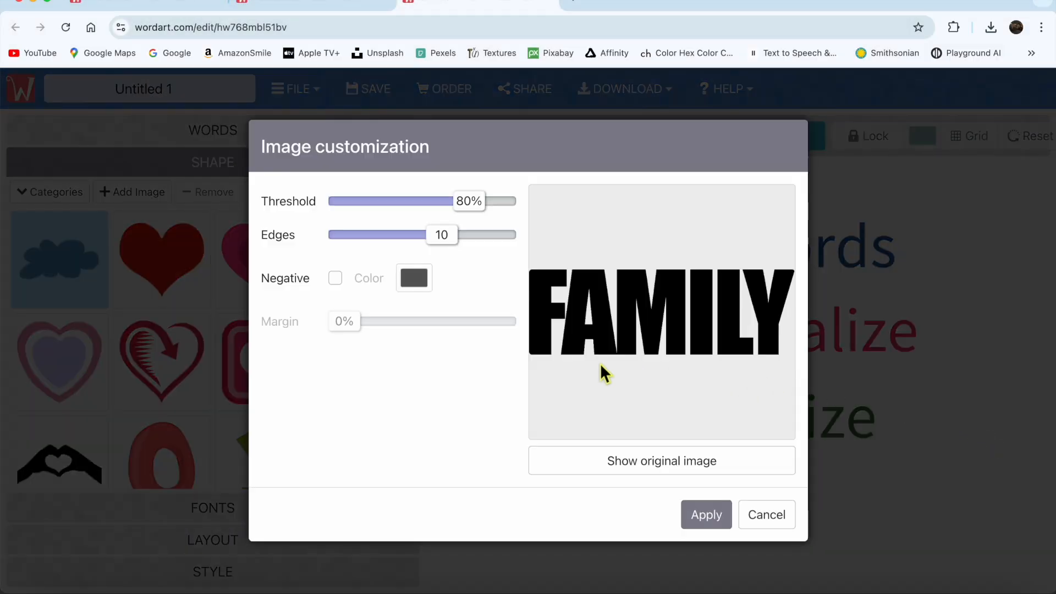
click(716, 517)
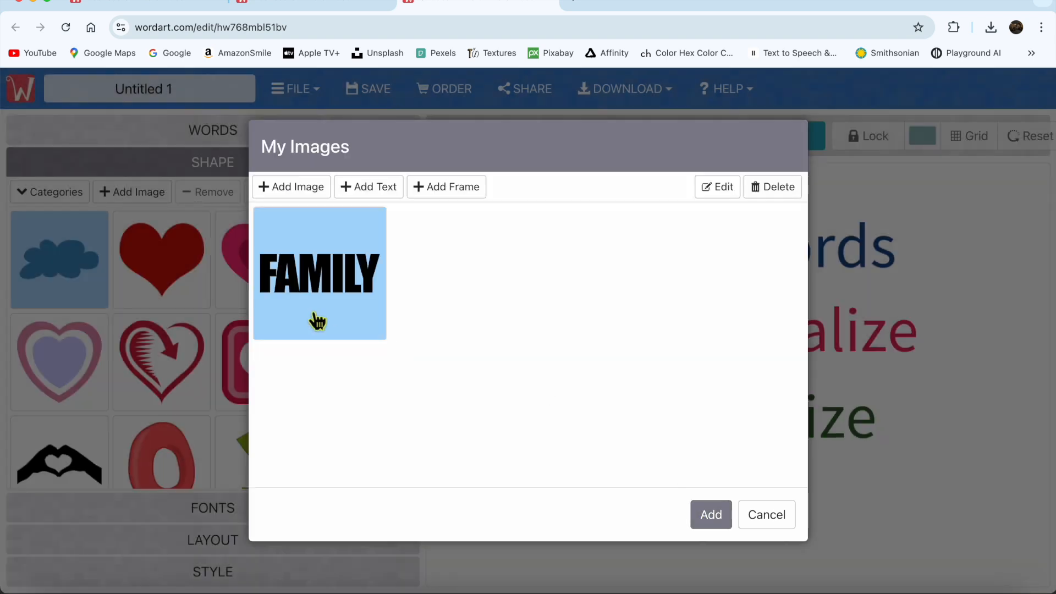
click(716, 515)
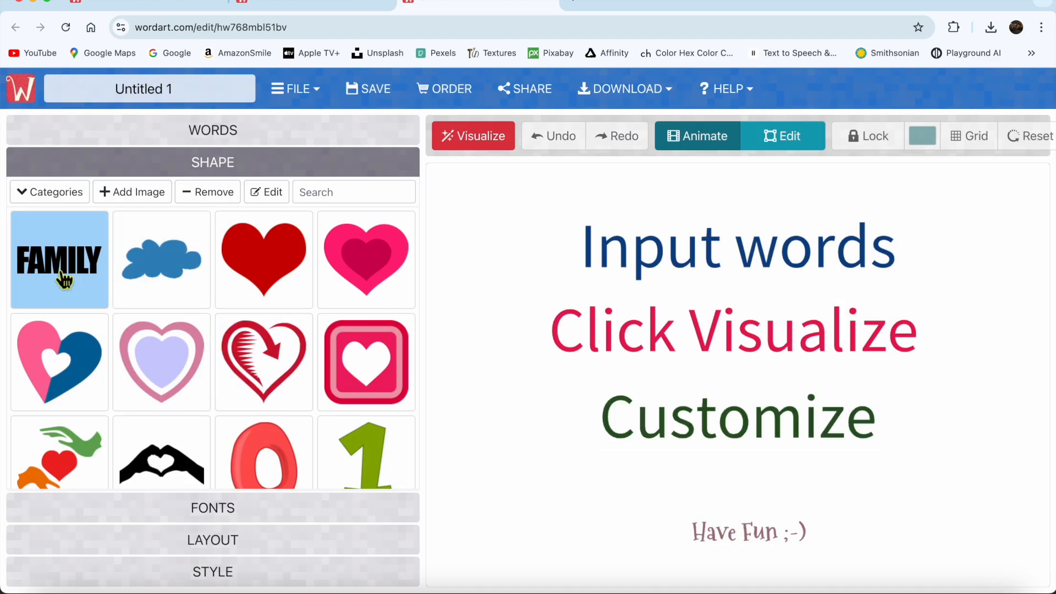
Step: Choose League Gothic as the font for the words
click(222, 515)
scroll(217, 495, down, 6)
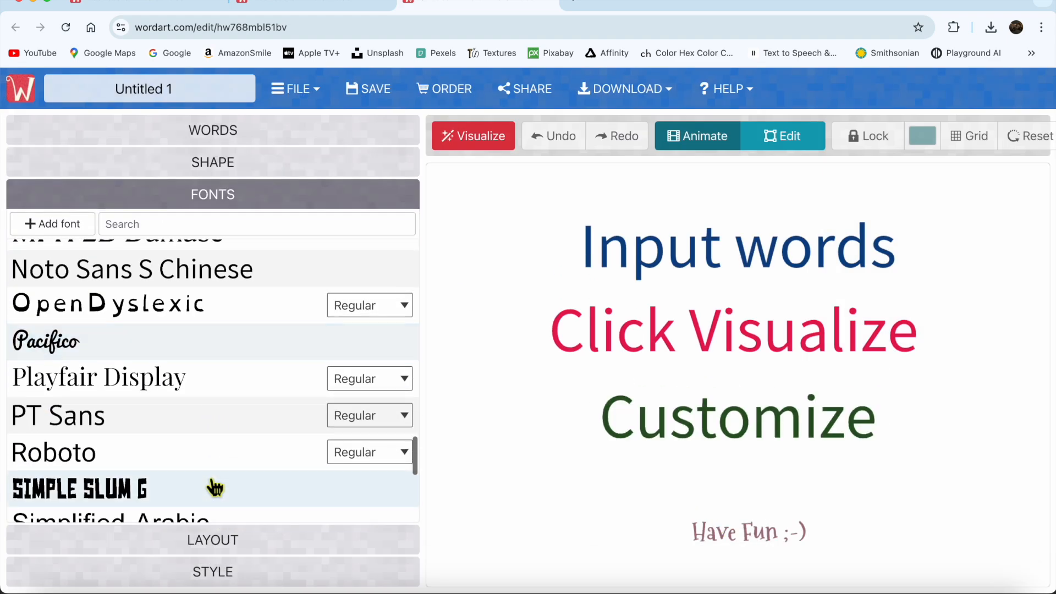
scroll(214, 488, down, 1)
click(106, 301)
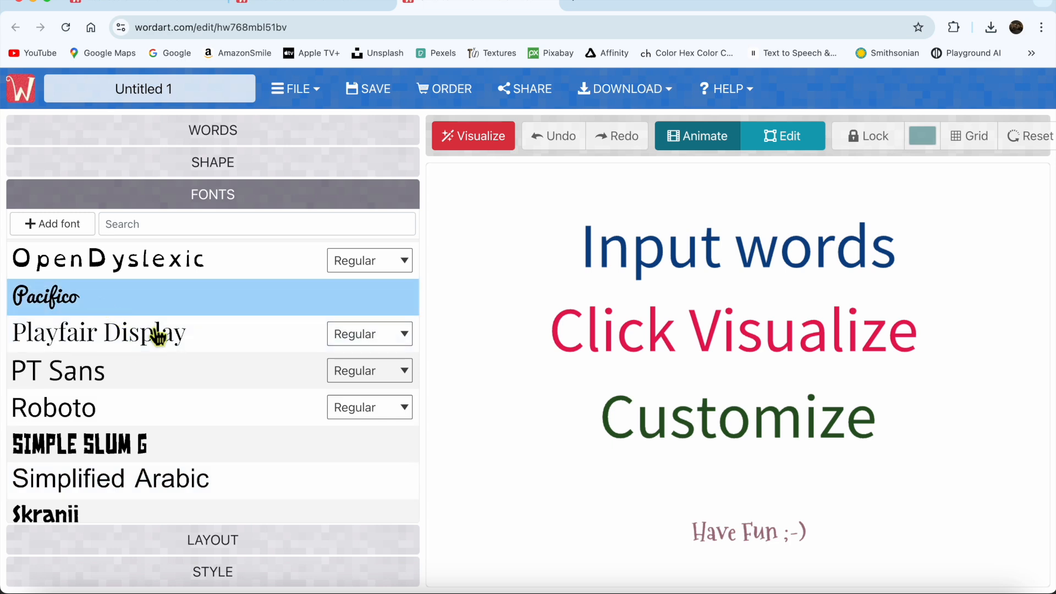
scroll(165, 336, down, 1)
scroll(172, 339, up, 5)
scroll(171, 338, up, 5)
click(135, 337)
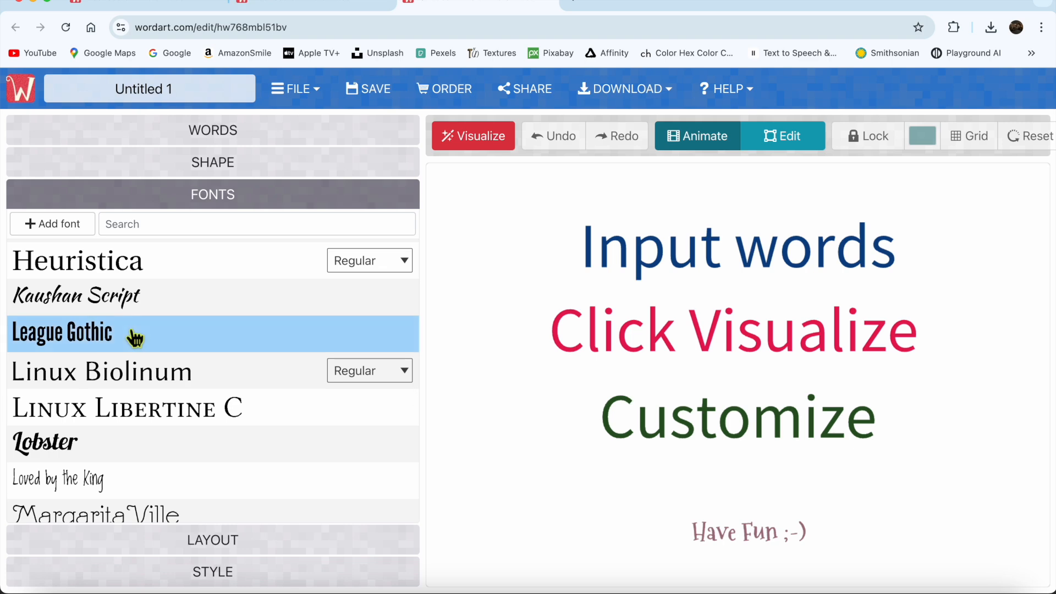
Step: Set the word layout to the combined horizontal and vertical arrangement
click(240, 547)
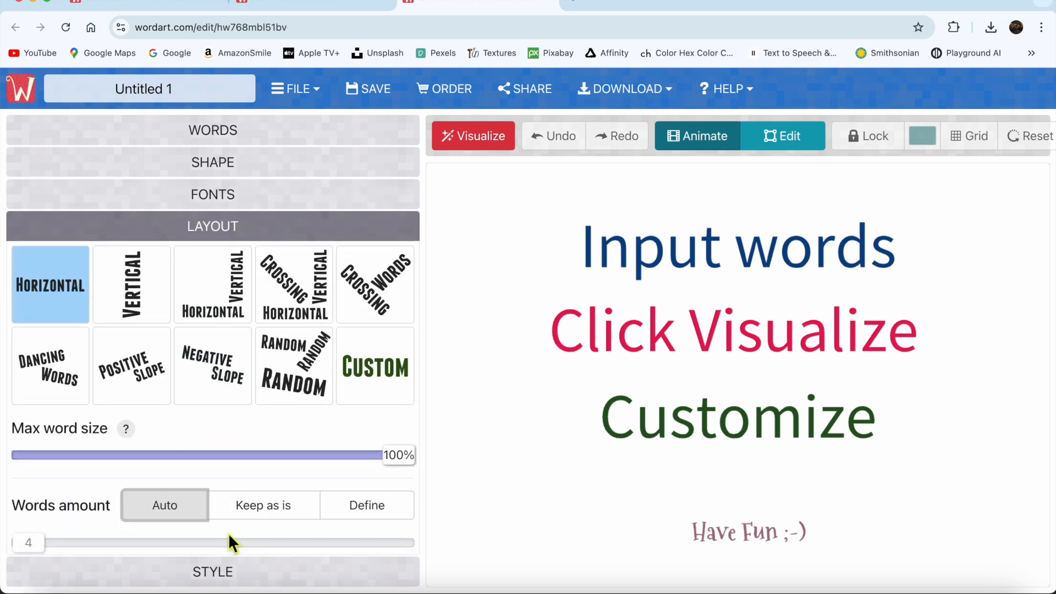
click(237, 306)
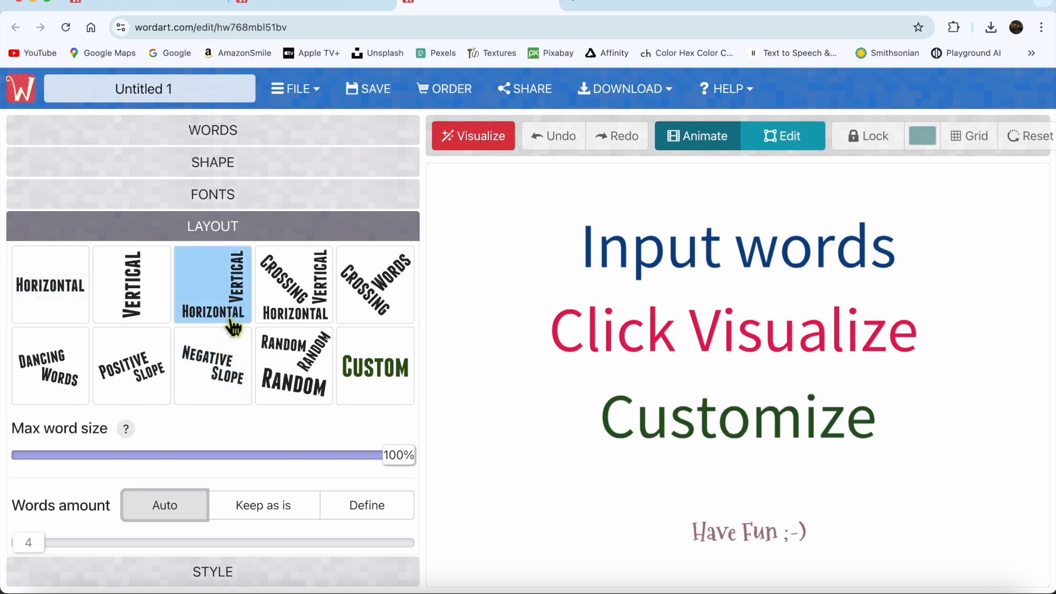
scroll(199, 483, down, 5)
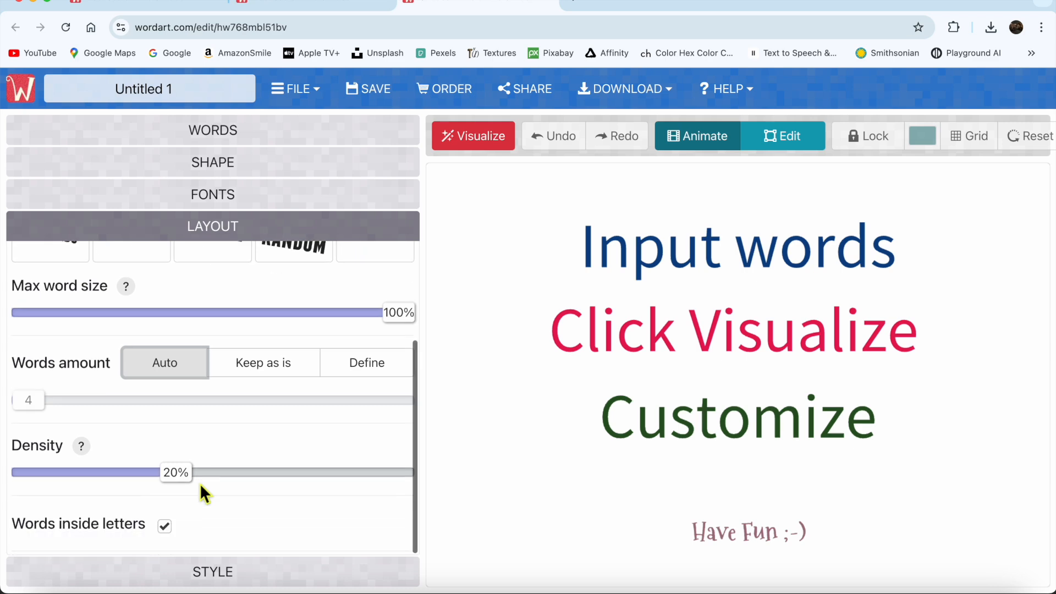
Step: Make the word art's background transparent and visualize the words in the FAMILY shape
click(209, 572)
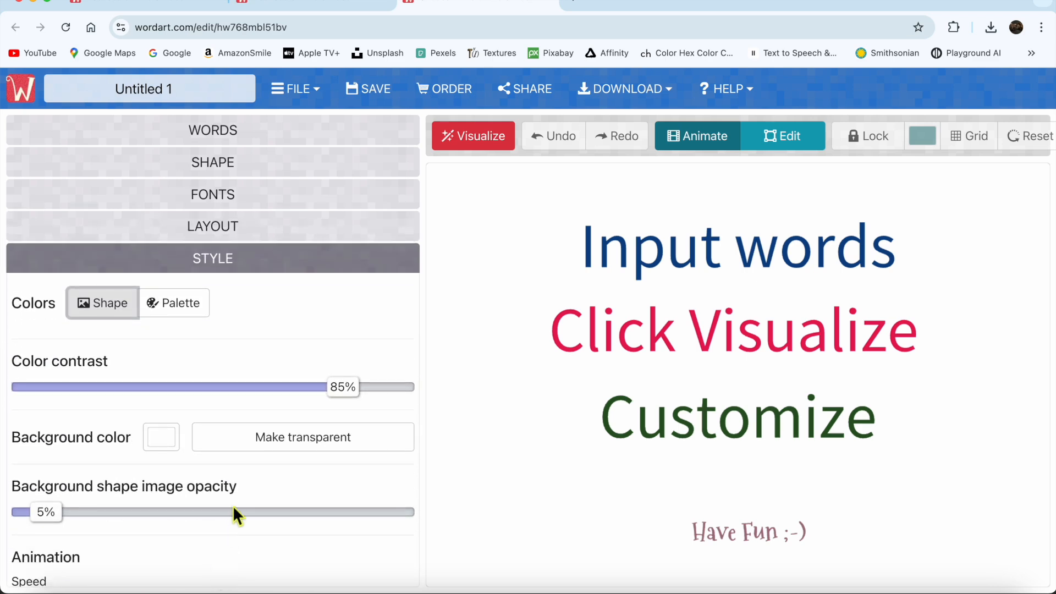
click(302, 447)
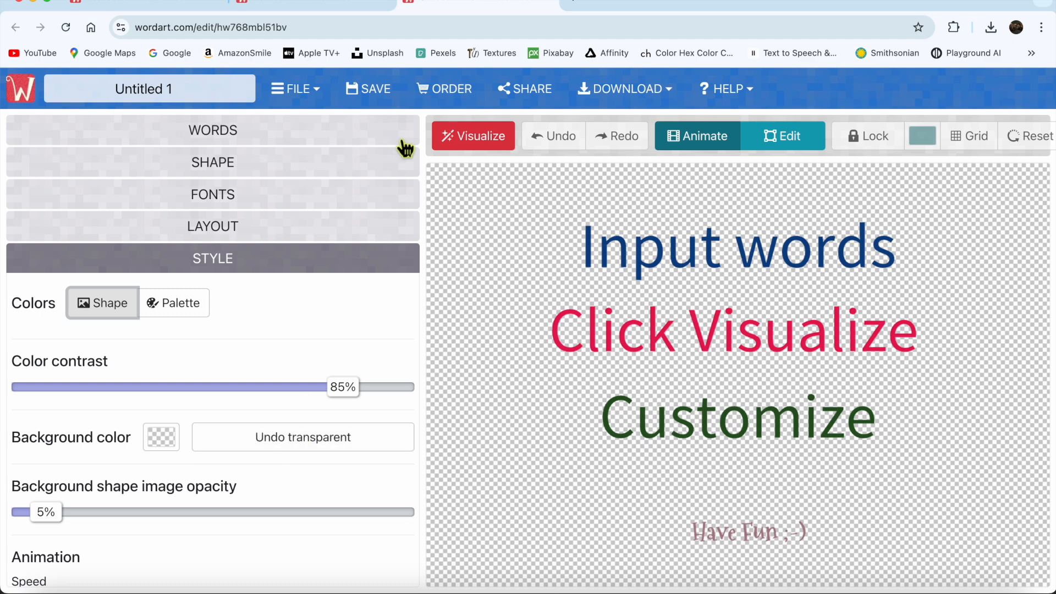
click(482, 141)
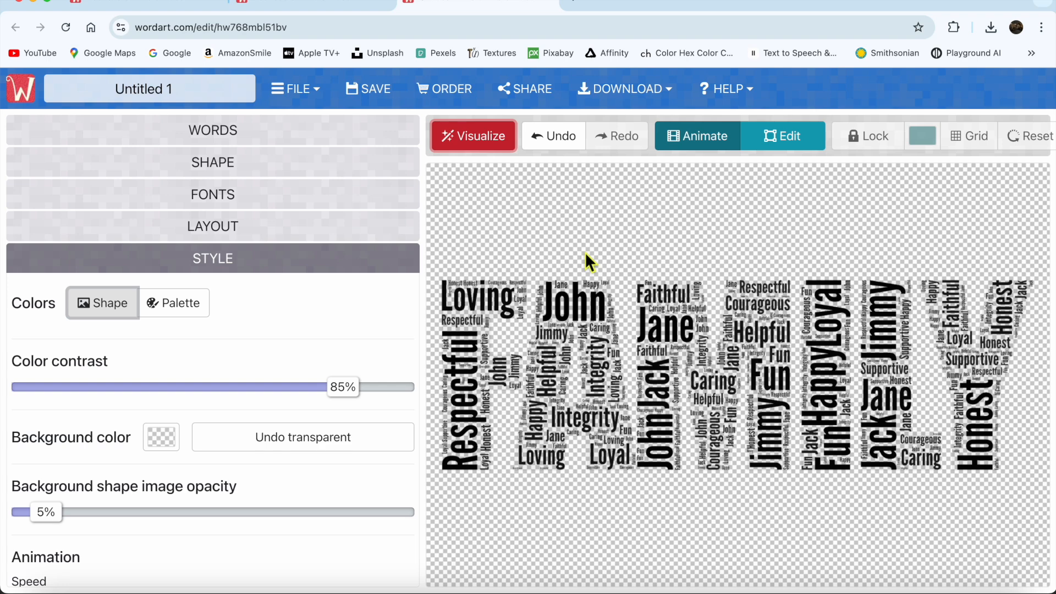
Step: Download the word art as a free standard-quality PNG, comparing the high- and standard-quality previews
click(676, 99)
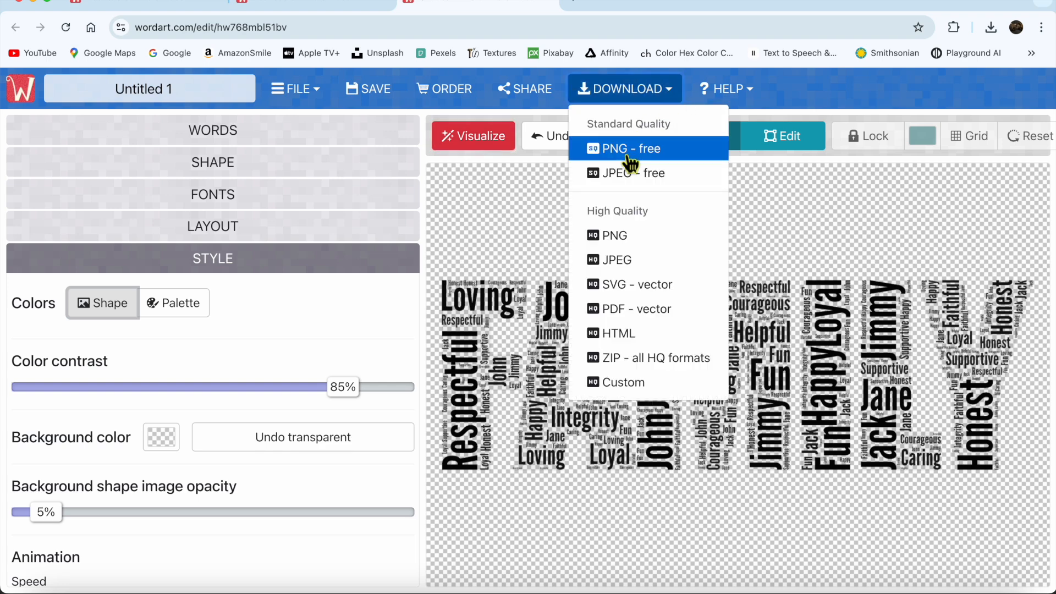
click(644, 159)
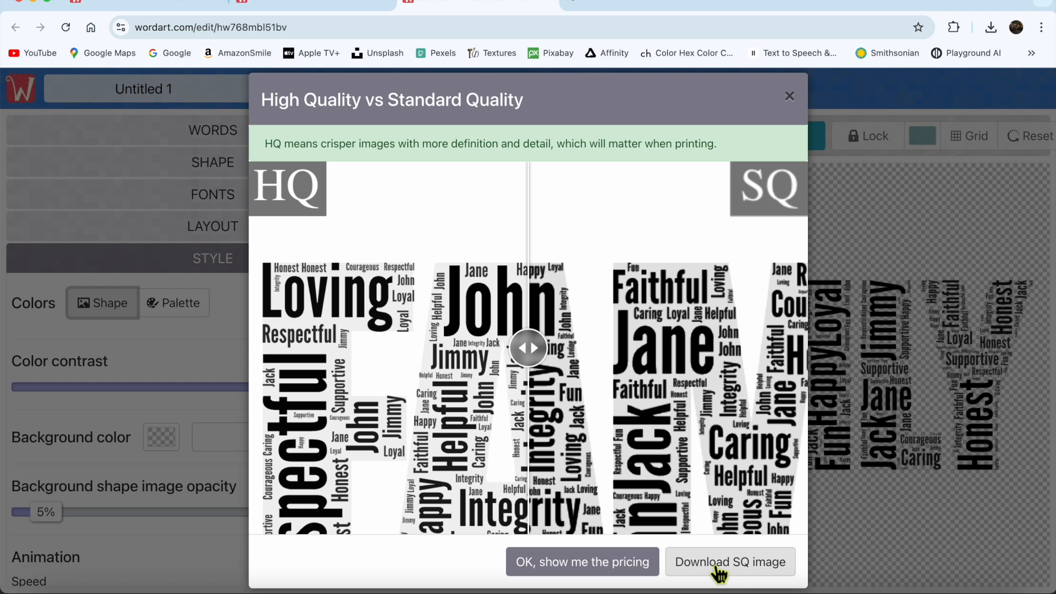
drag(529, 348, 547, 411)
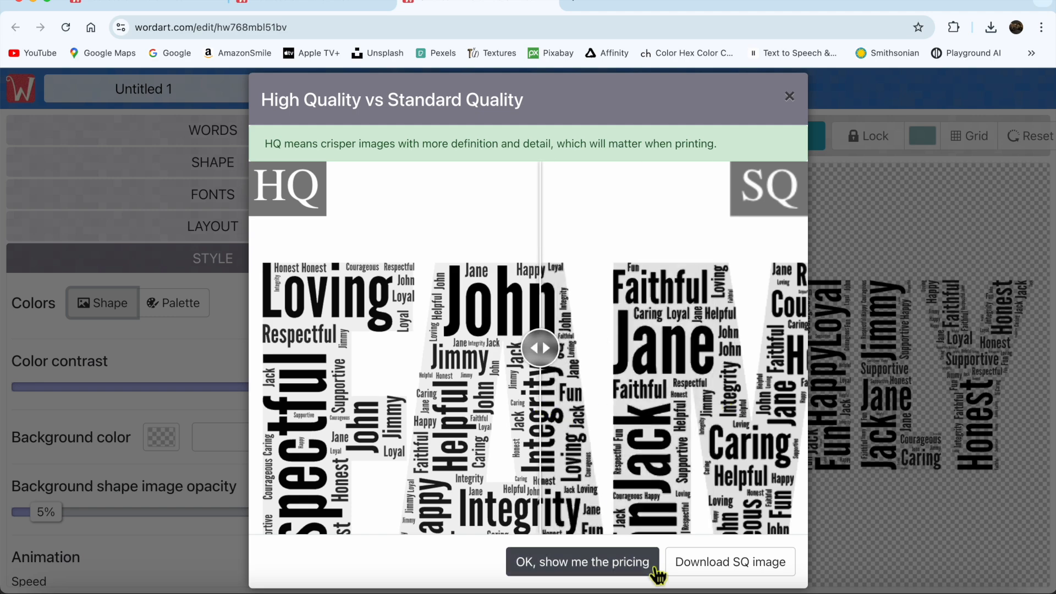
click(732, 567)
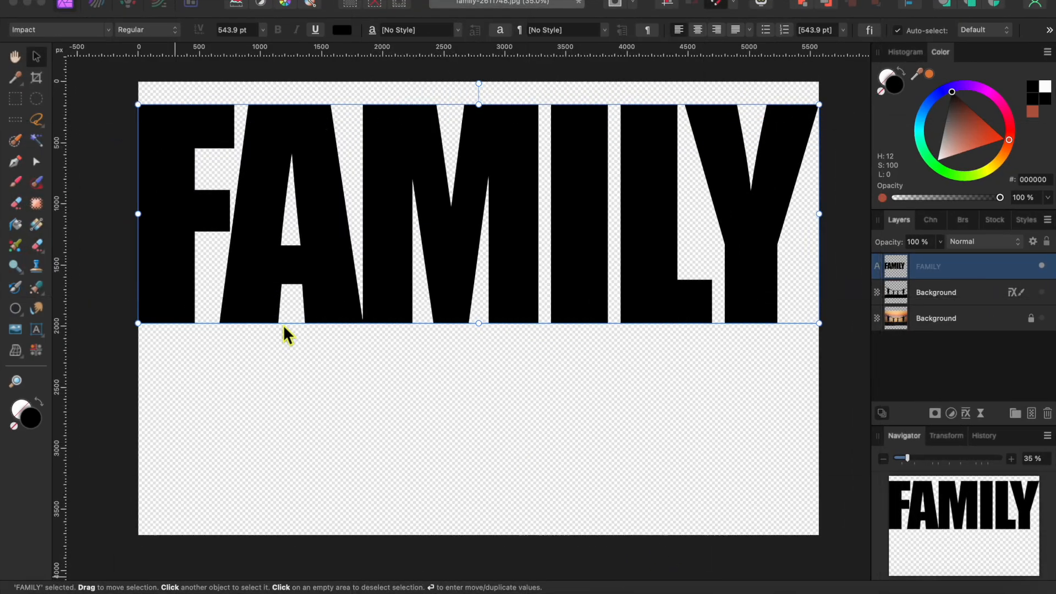
Step: In Affinity Photo, place Untitled 1.png from the Downloads folder over the FAMILY text, scaled to match the text's full width
click(18, 327)
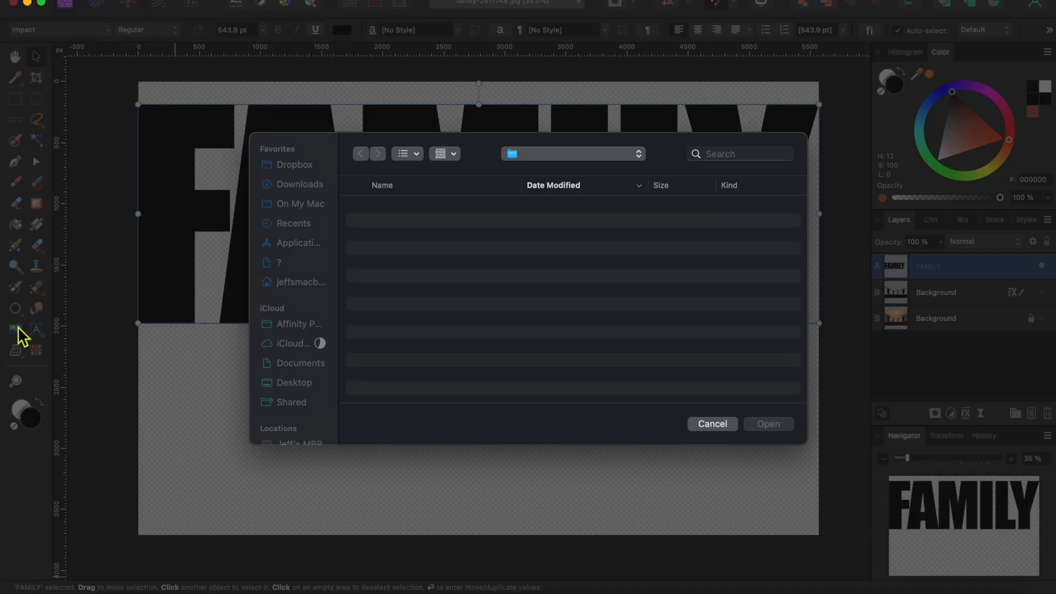
click(308, 184)
click(400, 207)
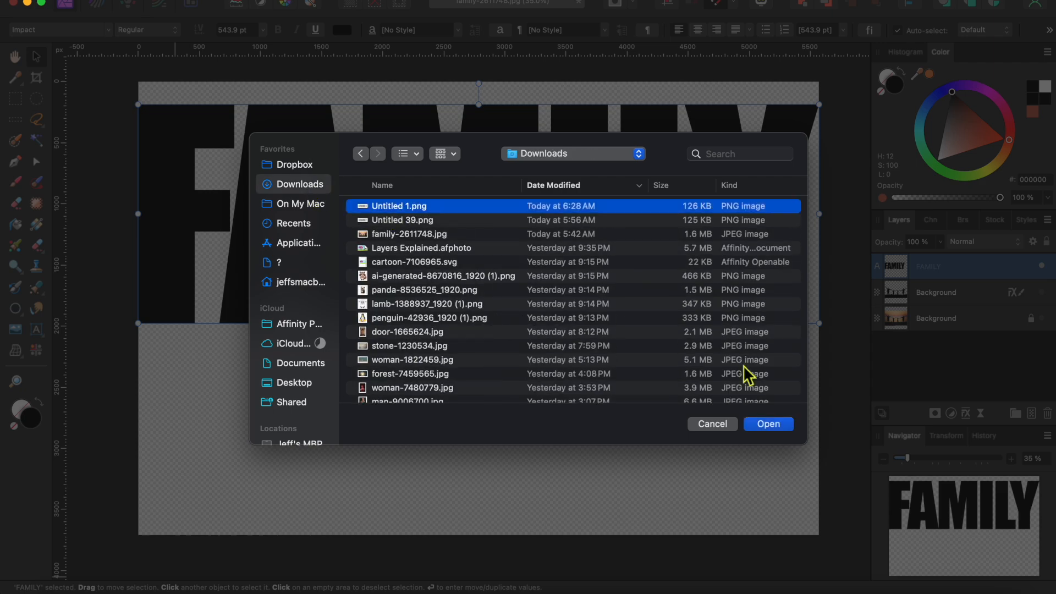
click(777, 429)
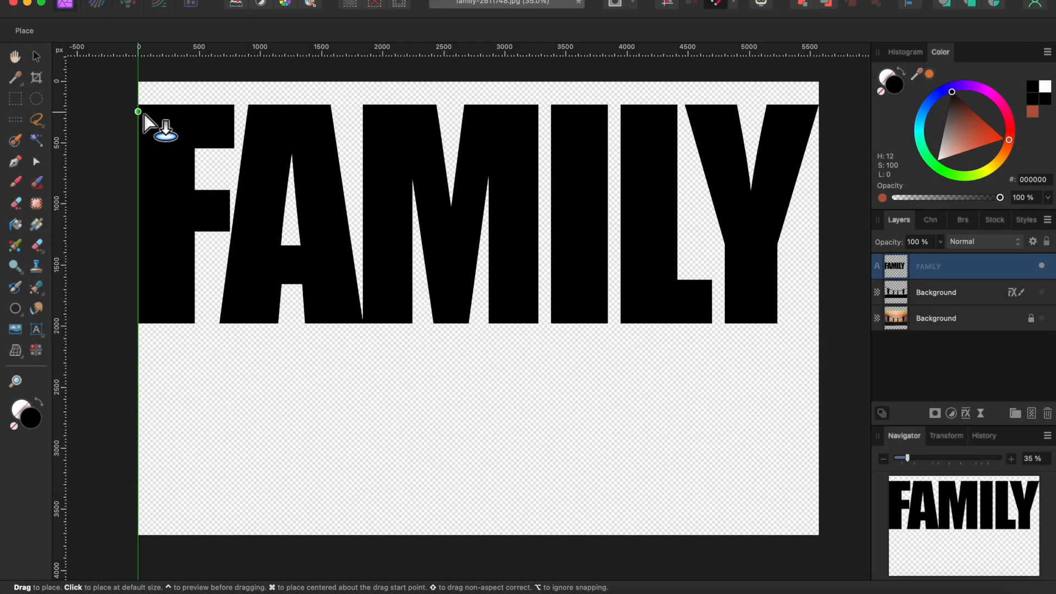
drag(141, 107, 791, 441)
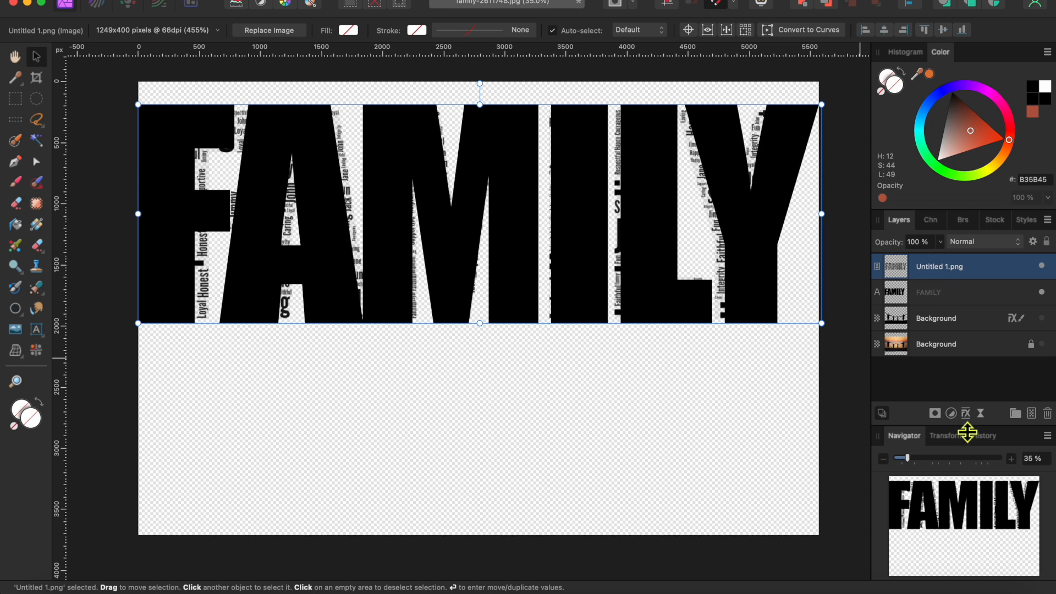
Step: Apply a Color Overlay effect in white (FFFFFF) to the placed word art layer
click(966, 413)
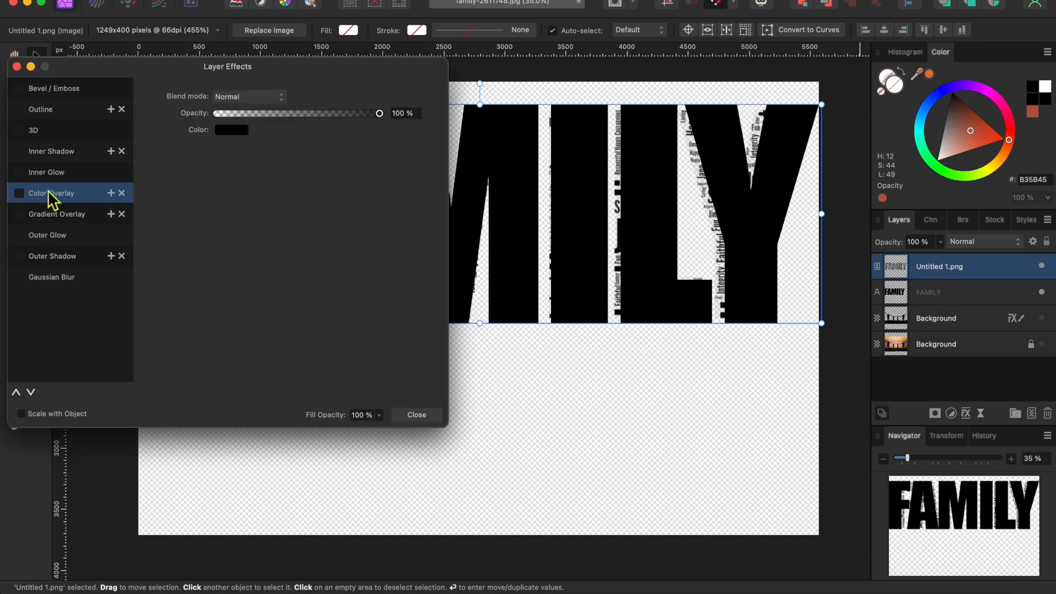
click(19, 193)
click(236, 131)
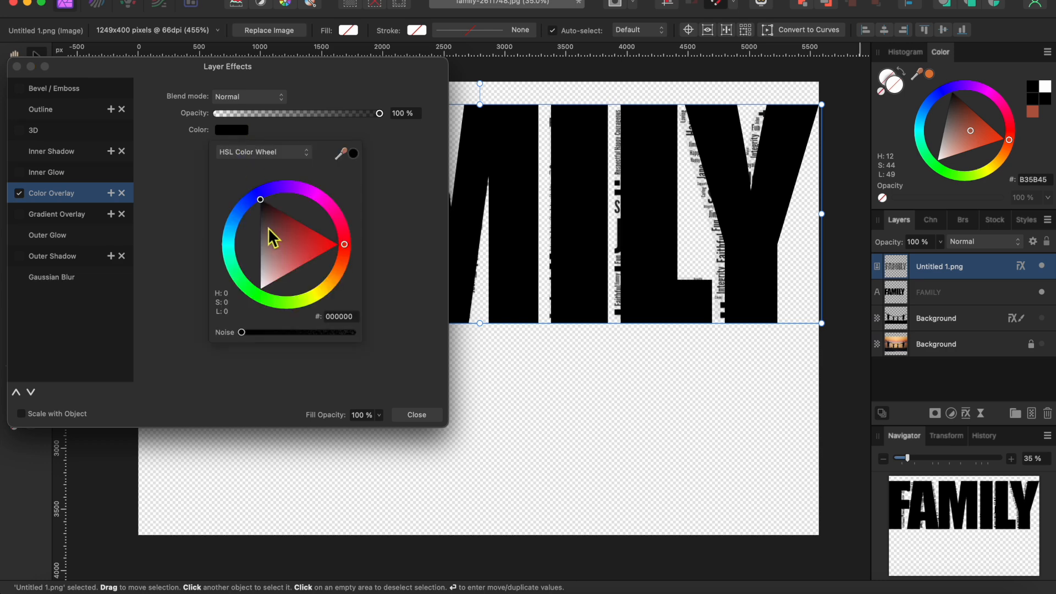
drag(261, 202, 260, 312)
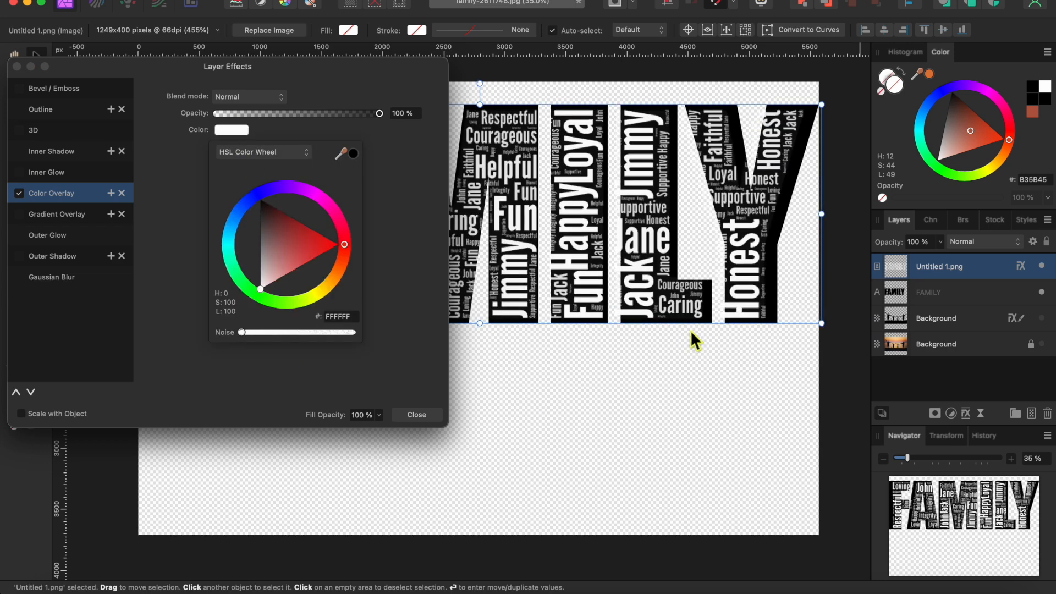
Step: Stretch the word art horizontally past both sides of the canvas so its words fill the black FAMILY letters
click(418, 416)
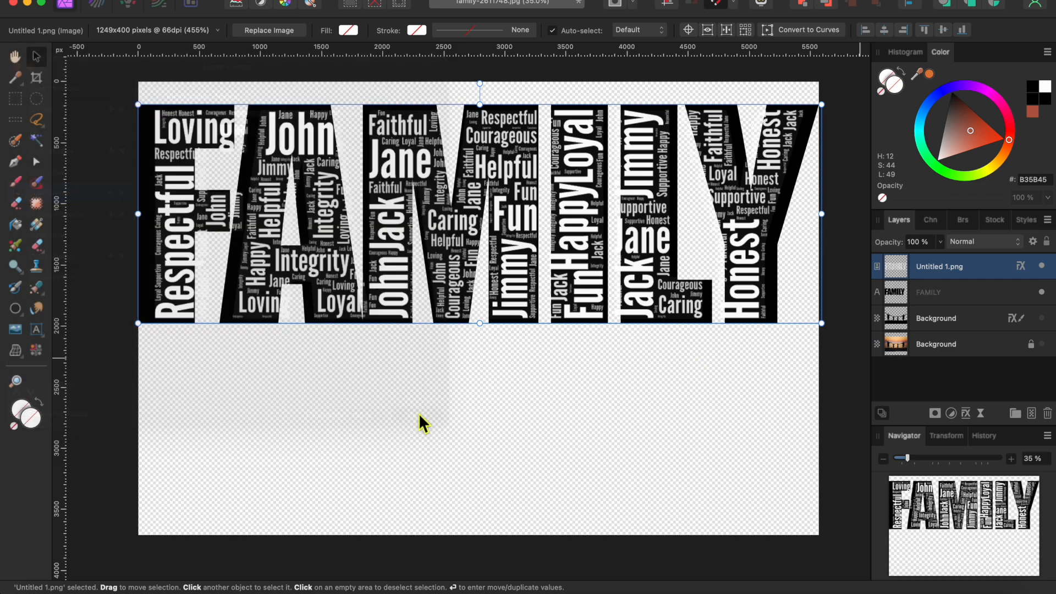
drag(830, 219, 842, 220)
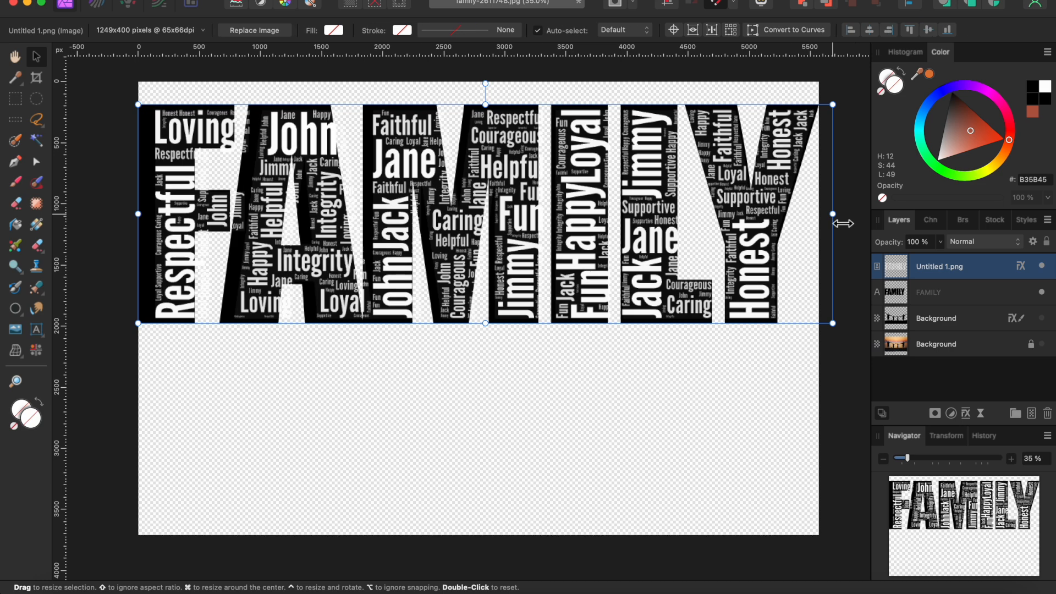
drag(138, 214, 124, 214)
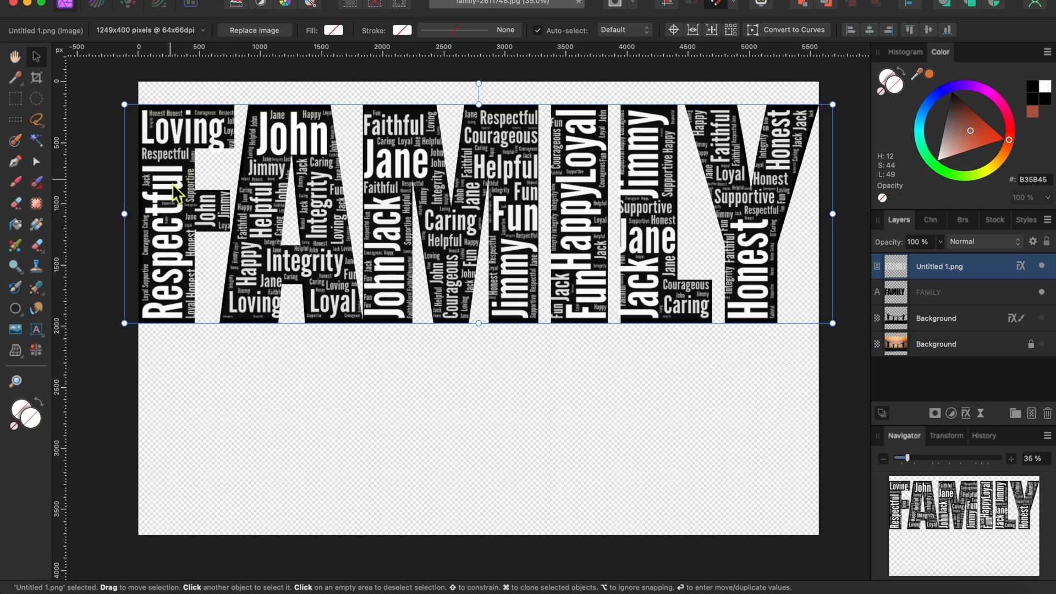
Step: Show the sunset photo and silhouette Background layers again beneath the FAMILY word art
click(561, 422)
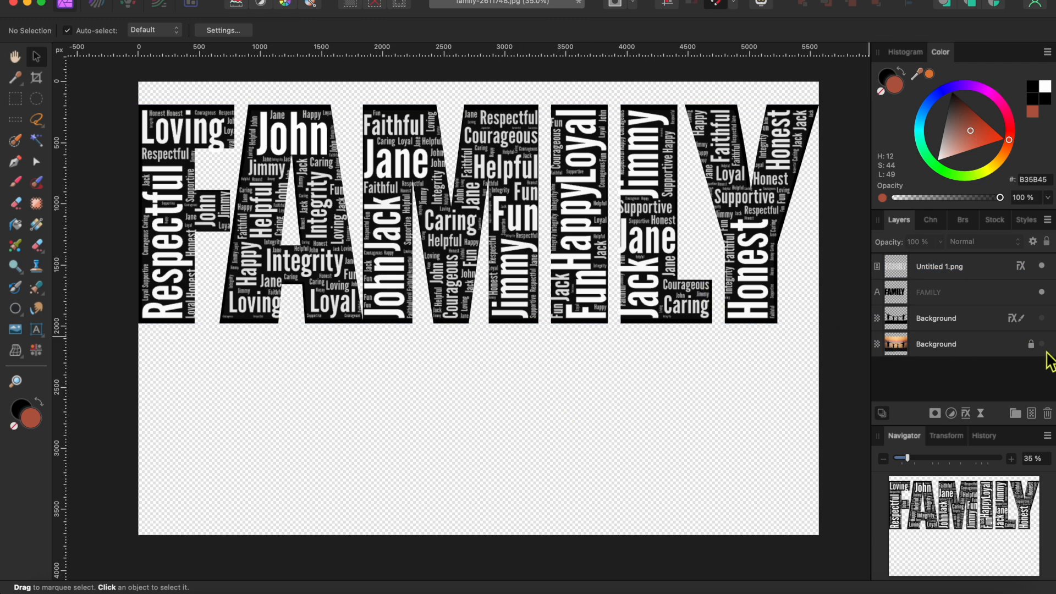
click(1042, 344)
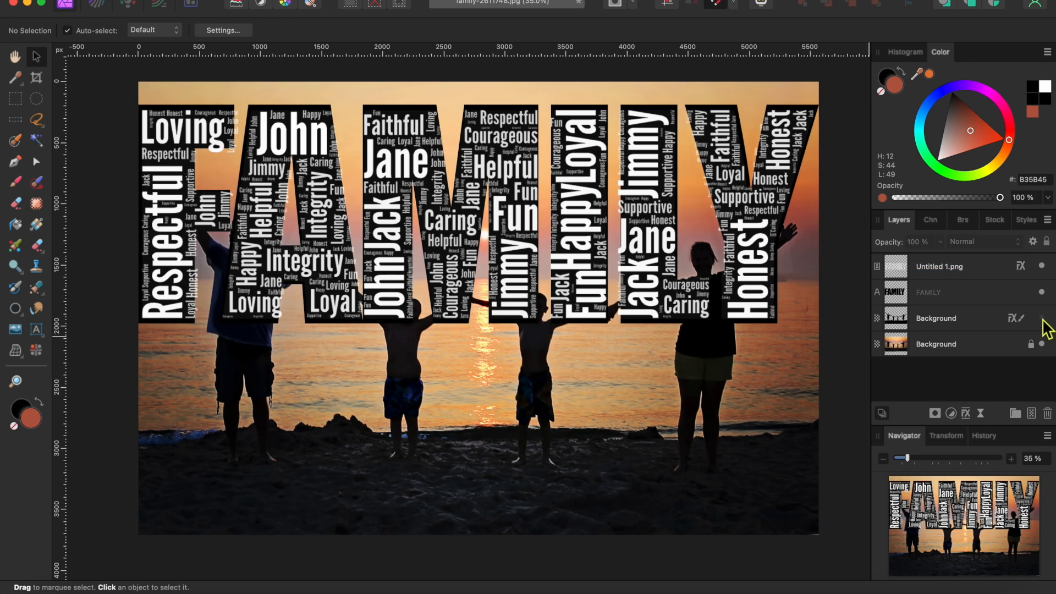
click(1042, 318)
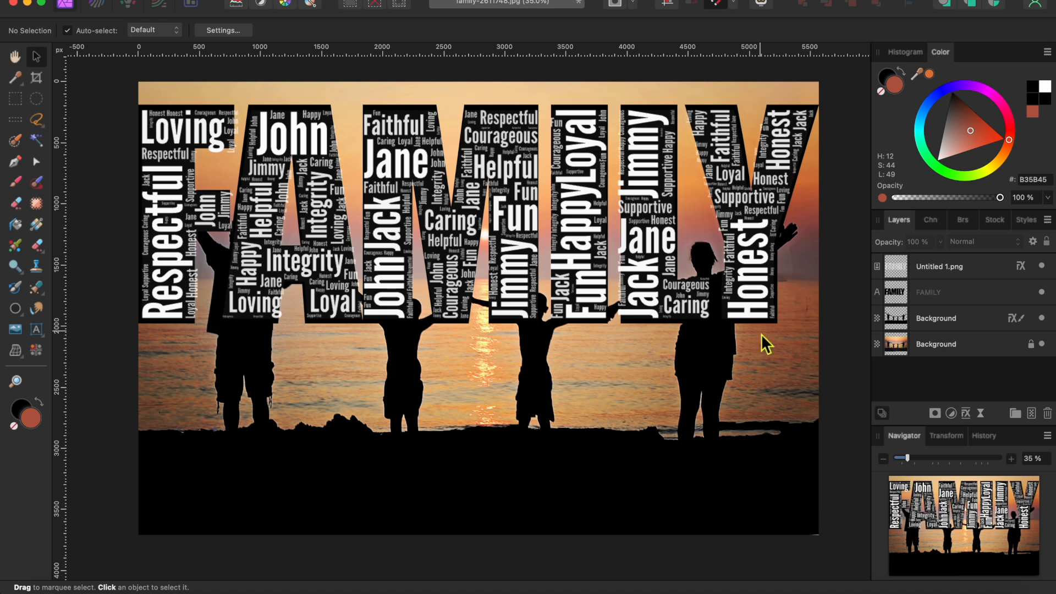
Step: Change the word art's Color Overlay to reddish orange BB5D39, sampled from the sunset sky in the photo
click(943, 272)
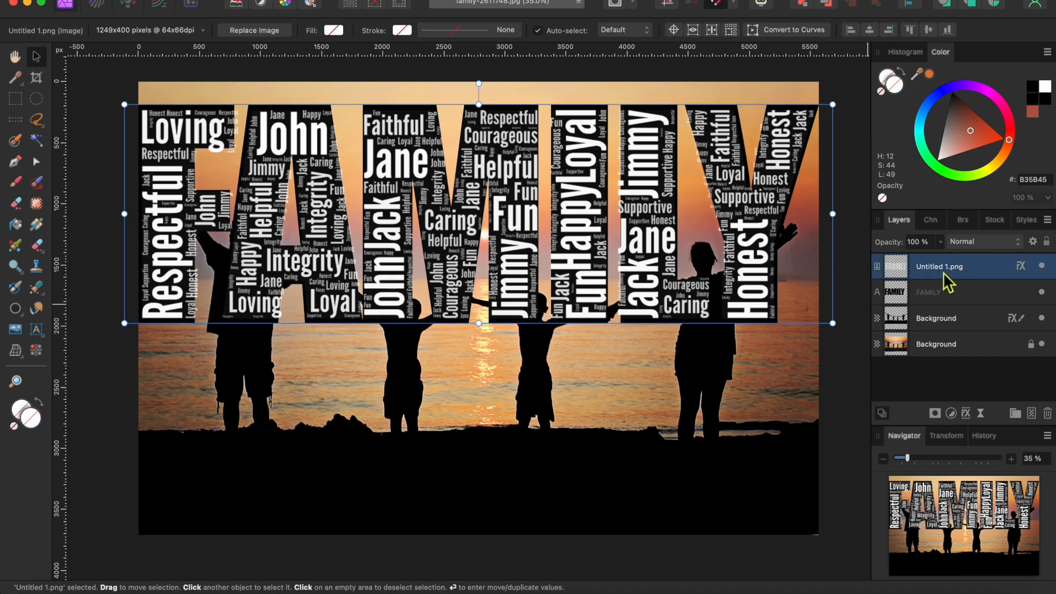
click(966, 415)
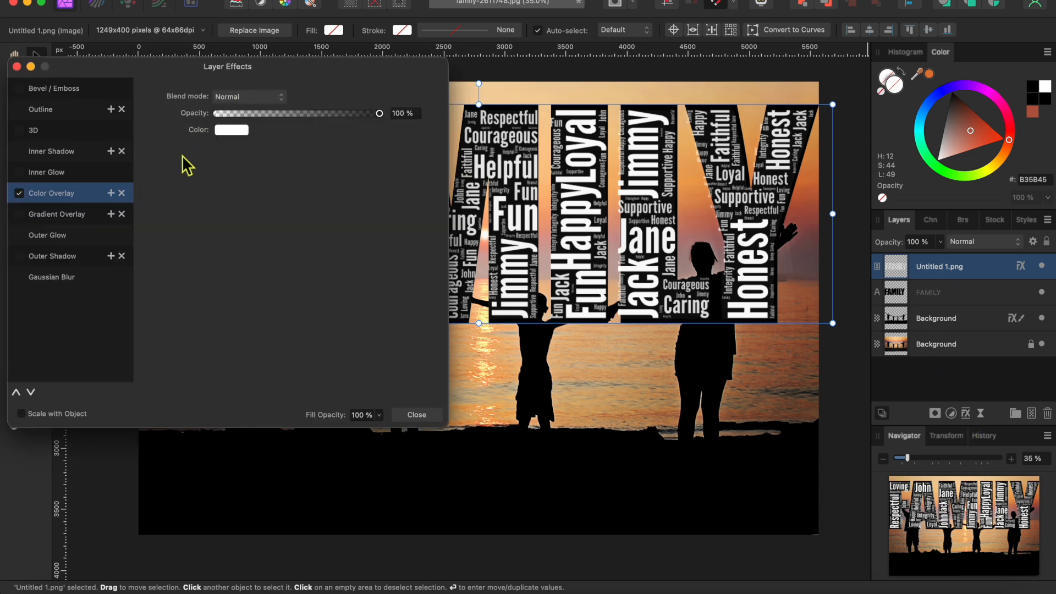
click(237, 132)
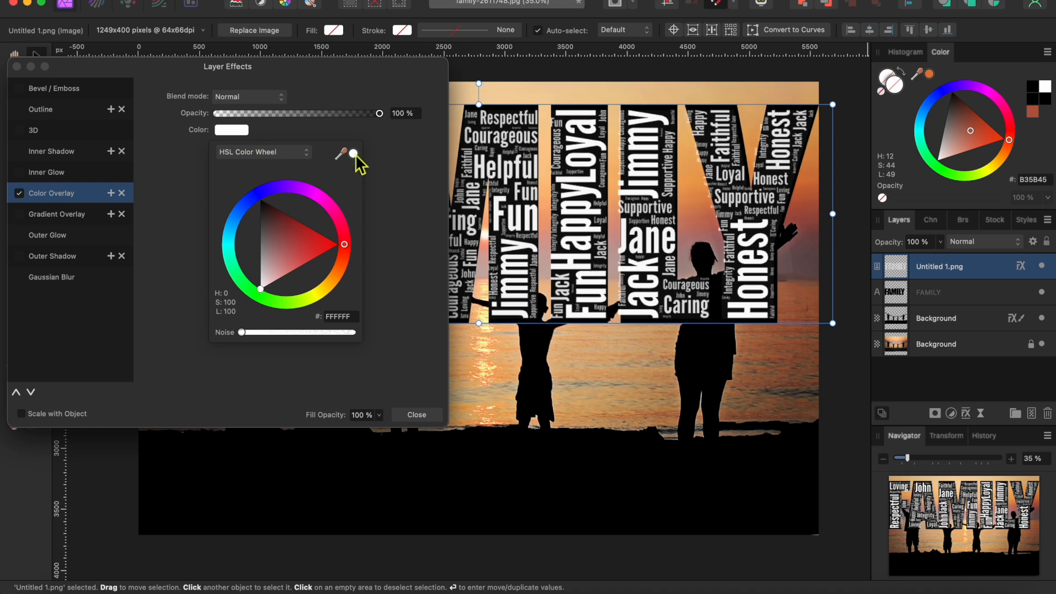
drag(354, 154, 807, 201)
click(353, 154)
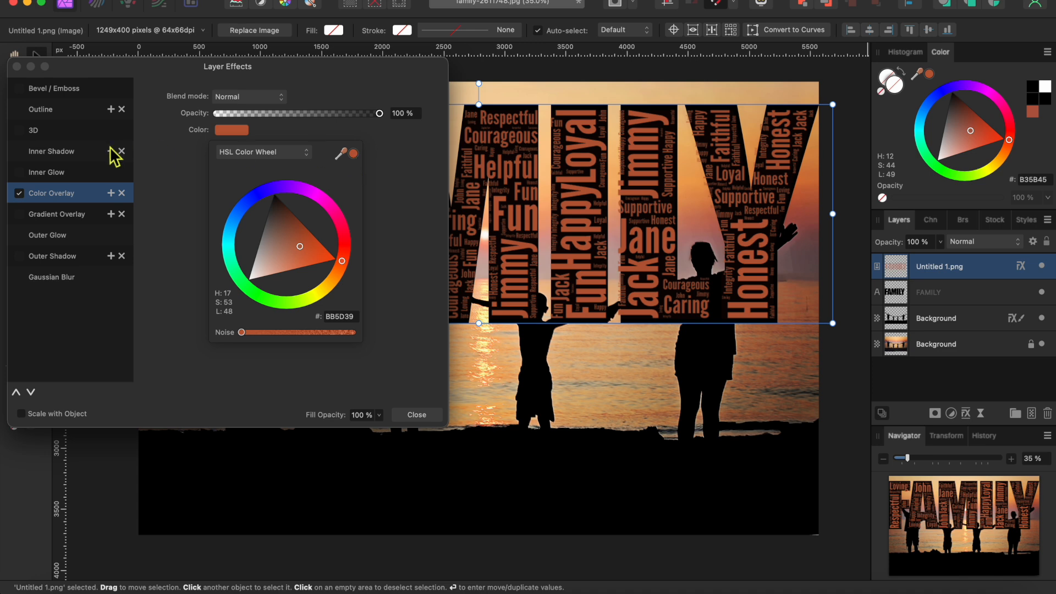
click(17, 67)
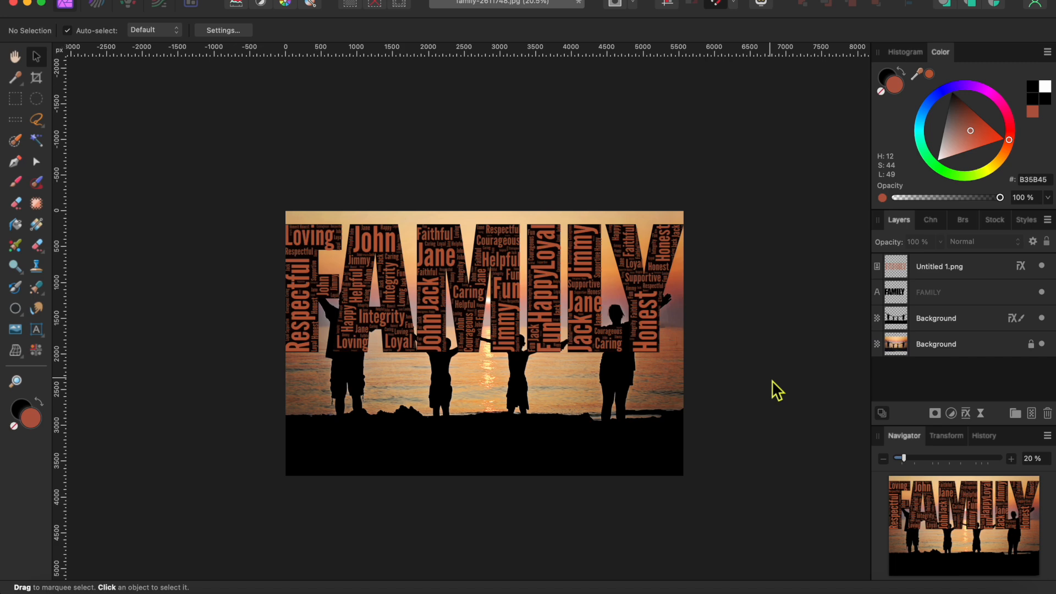
Step: Group the word art and FAMILY text layers, and move the group beneath the silhouette layer
click(930, 275)
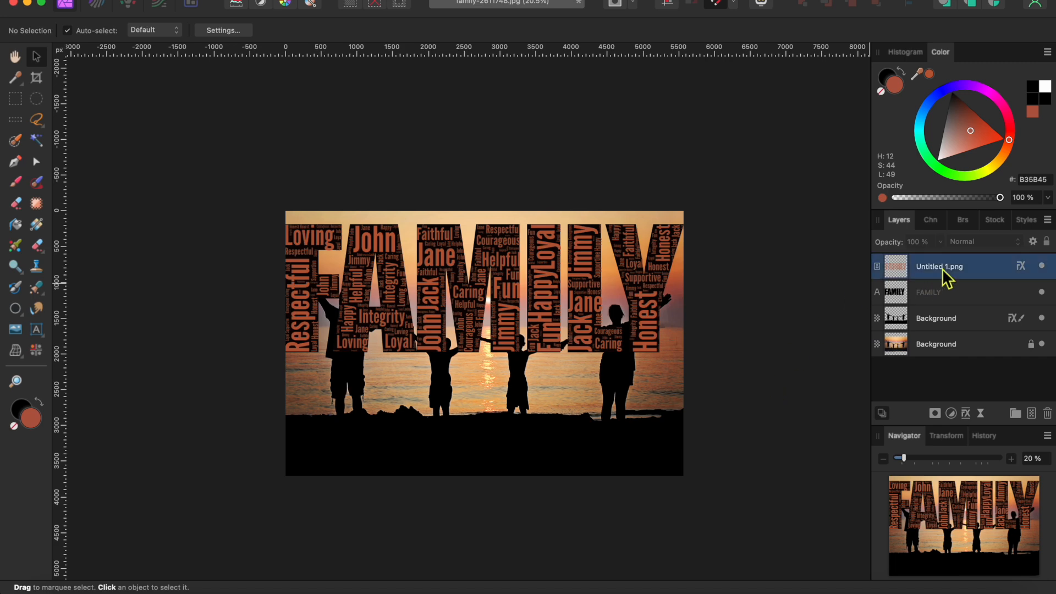
shift+click(933, 295)
right_click(932, 298)
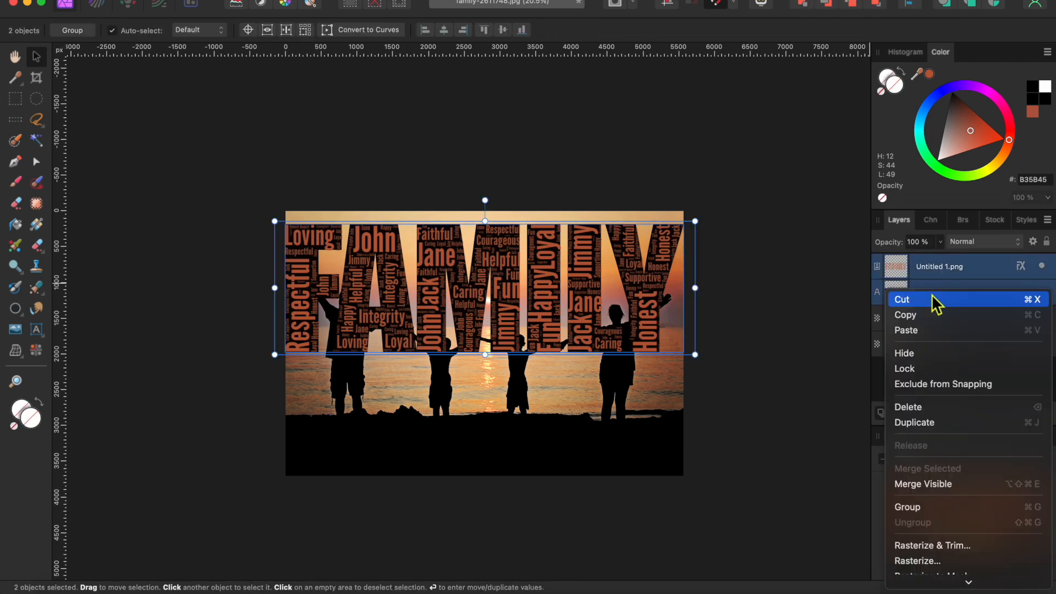
click(922, 507)
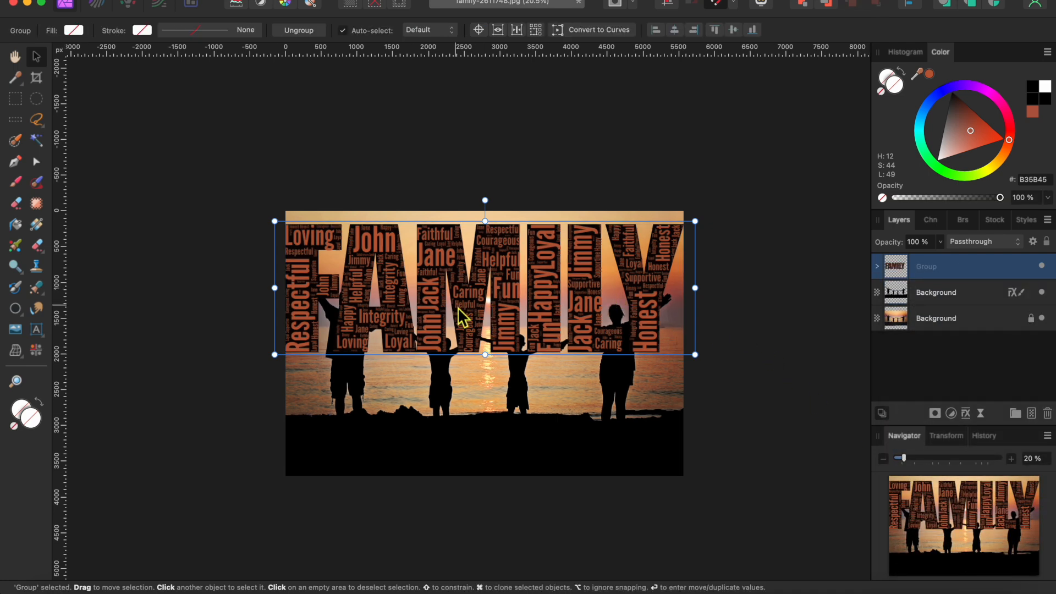
drag(955, 266, 956, 311)
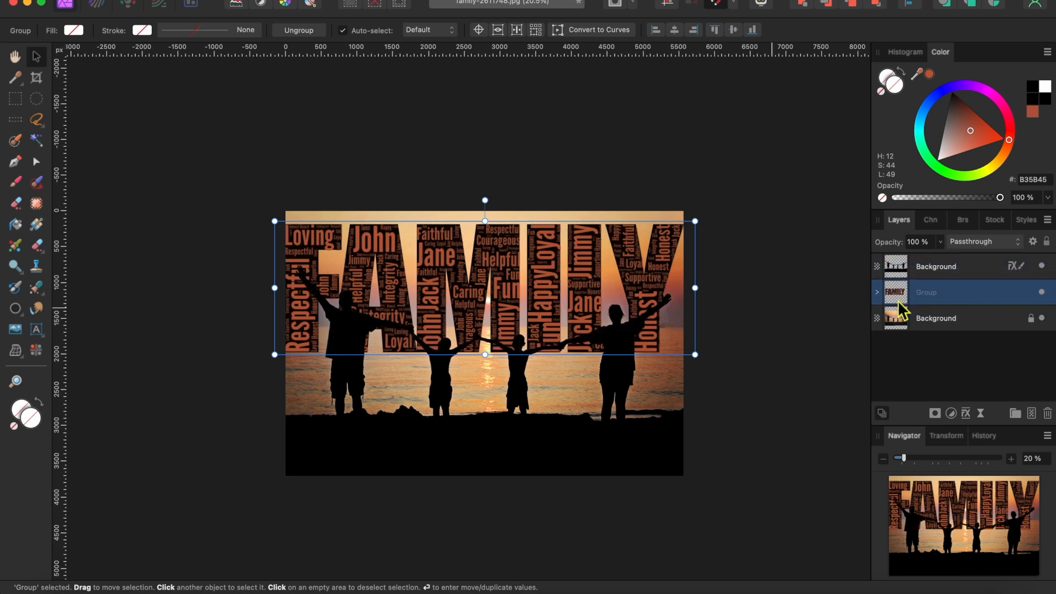
Step: Scale the FAMILY group down to the photo's width and shift it slightly lower behind the raised arms
drag(279, 357, 290, 353)
drag(700, 355, 692, 349)
drag(547, 250, 547, 260)
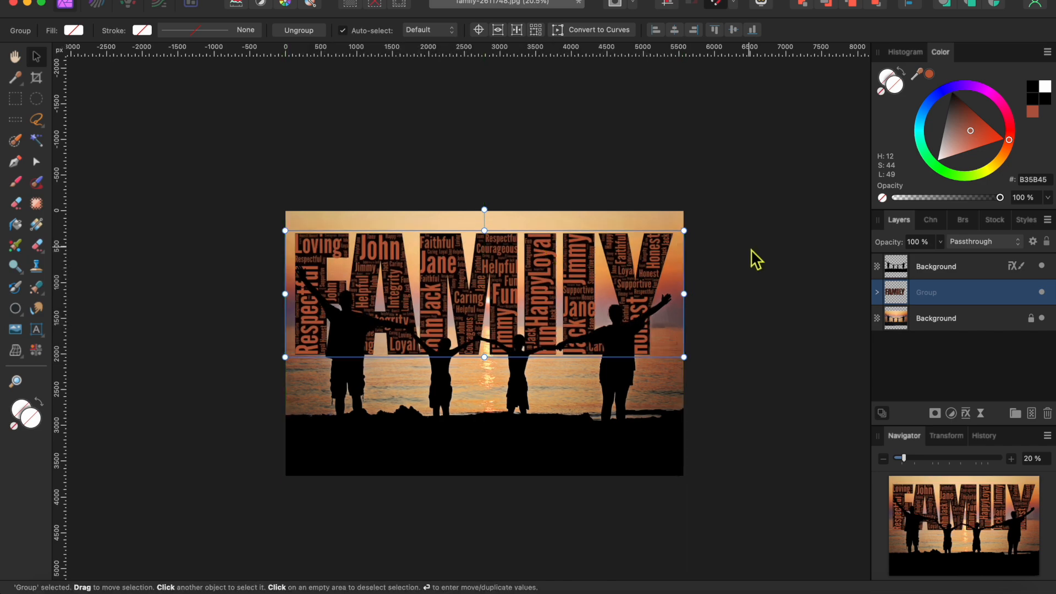
click(751, 251)
scroll(585, 361, up, 4)
scroll(585, 362, down, 2)
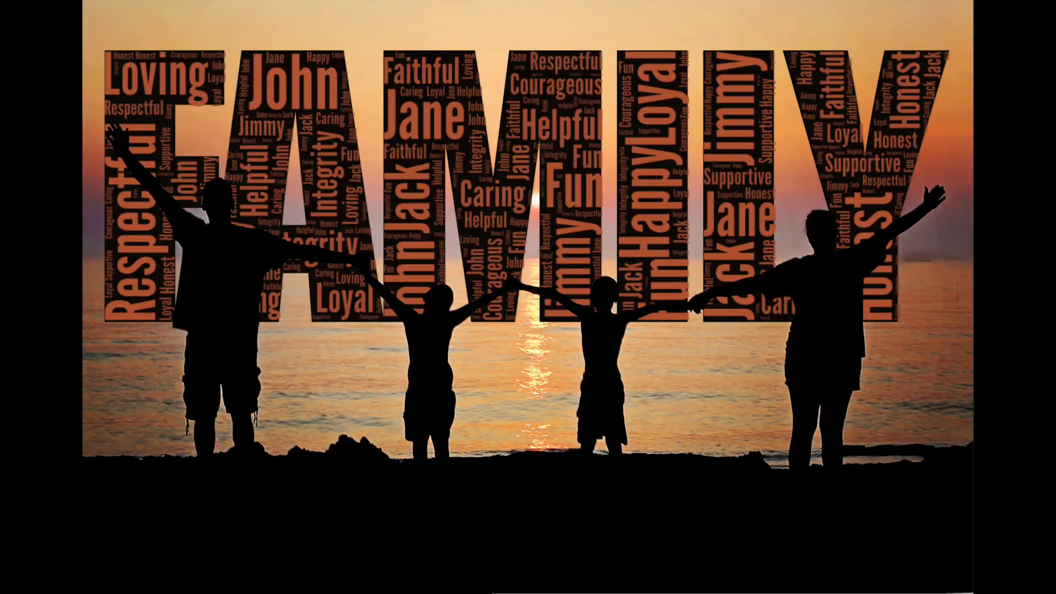